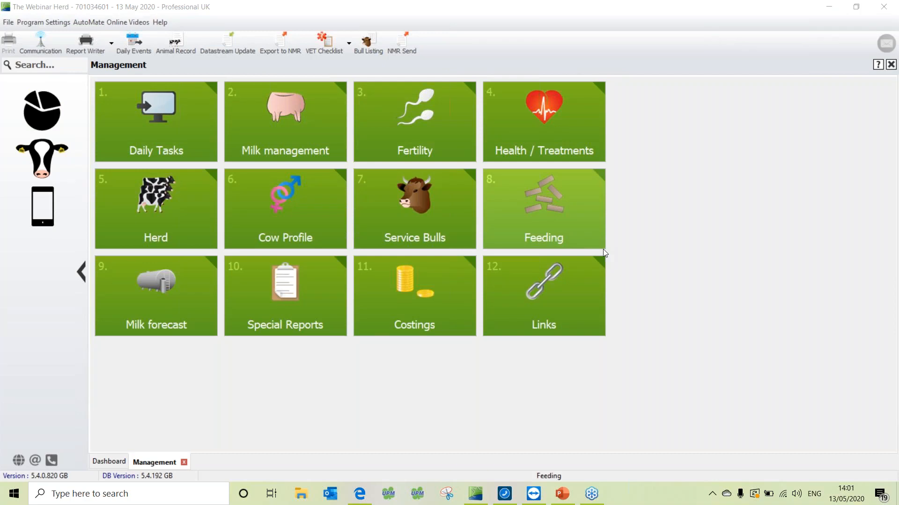
Open the wizard for exporting data to CIS from the management links
left_click(534, 297)
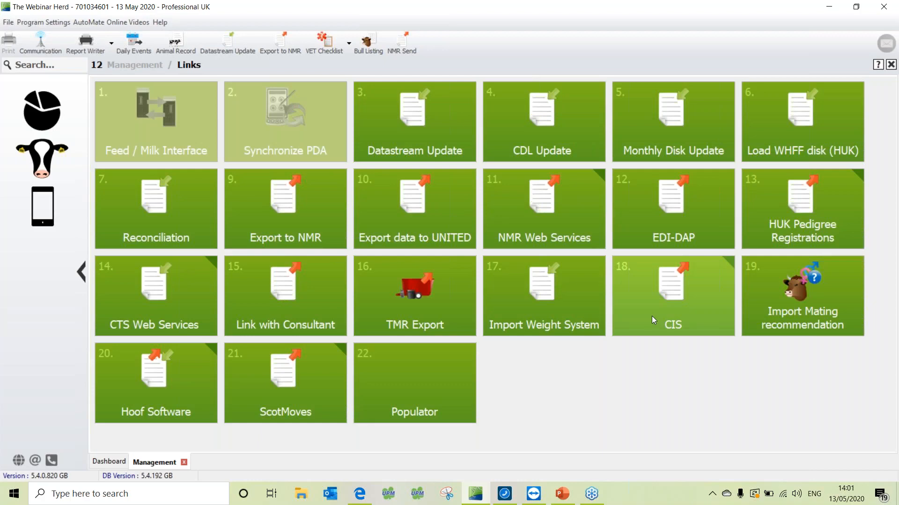
left_click(652, 317)
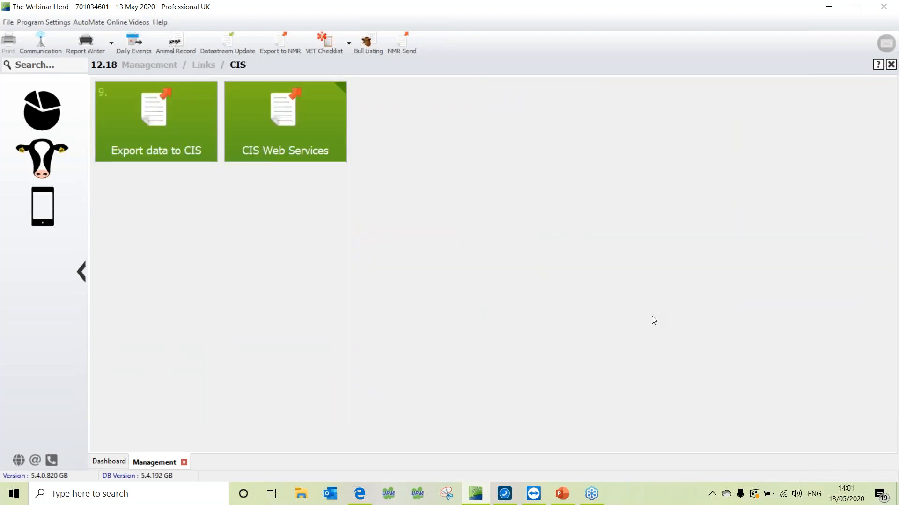
left_click(204, 136)
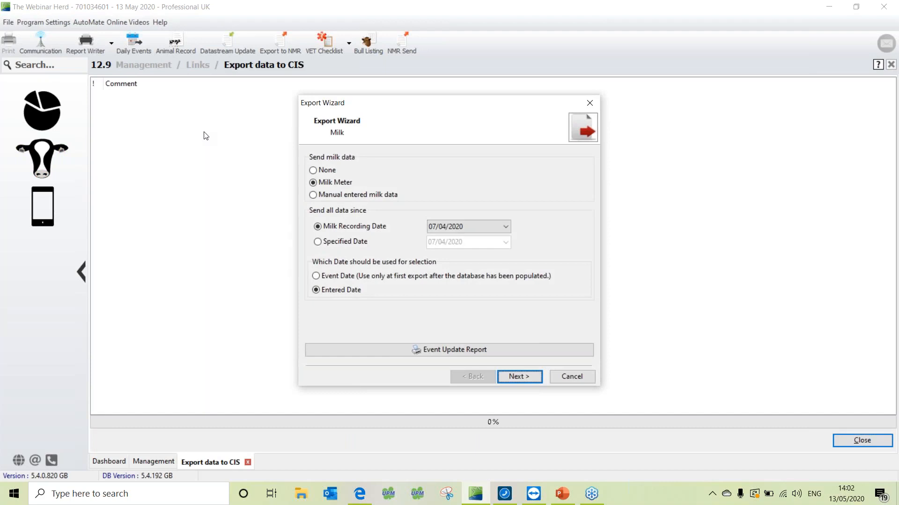
Review both pages of the Event Update Report for changes since the last milk recording, then close the report
left_click(329, 172)
left_click(457, 354)
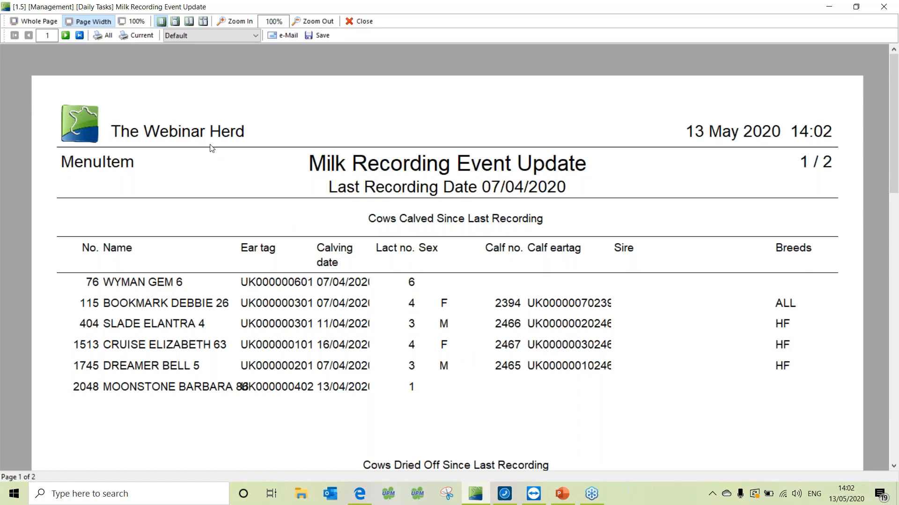
scroll(211, 150, "down", 4)
scroll(211, 159, "down", 1)
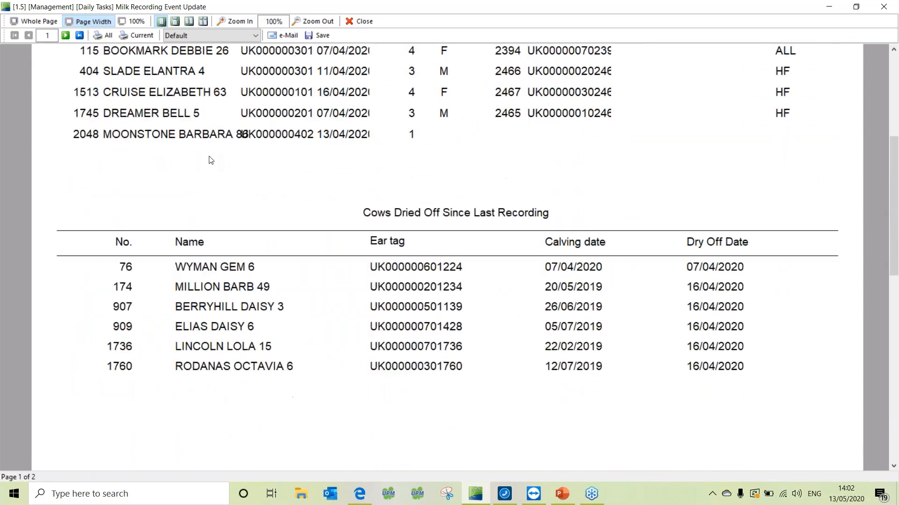
left_click(69, 39)
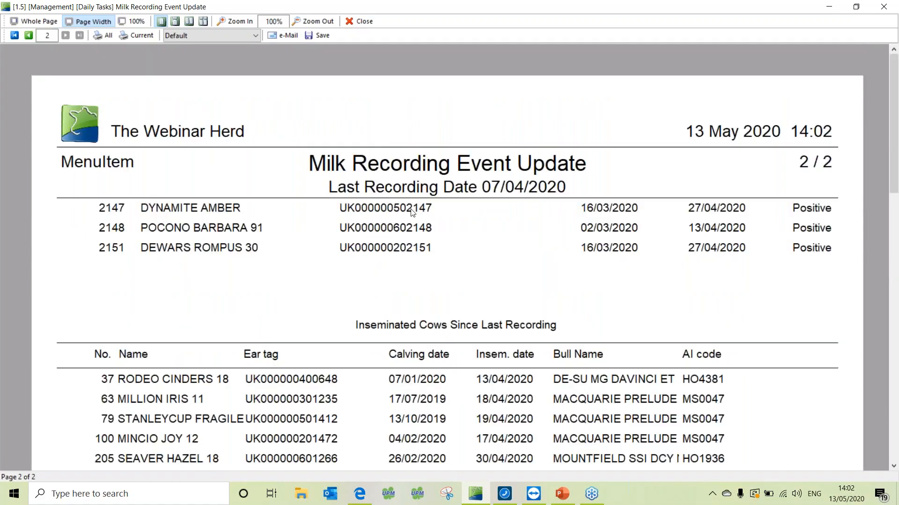
scroll(429, 227, "down", 3)
scroll(429, 227, "down", 6)
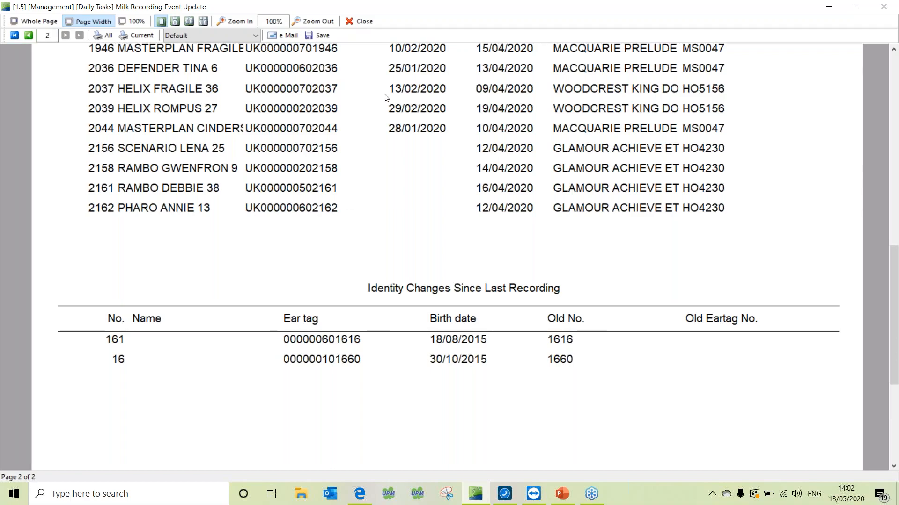
left_click(359, 21)
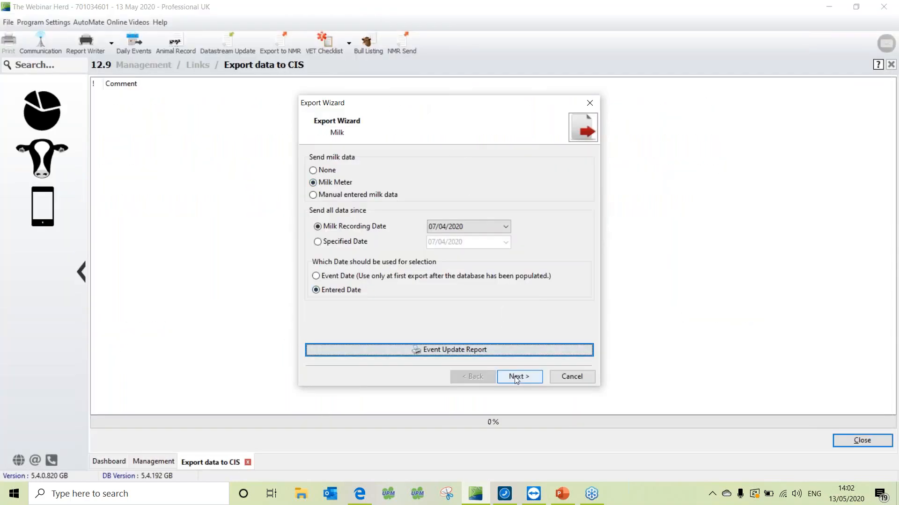
Keep the CIS export's milk, link and group settings and set the end milk recording date to 12/05/2020
left_click(517, 380)
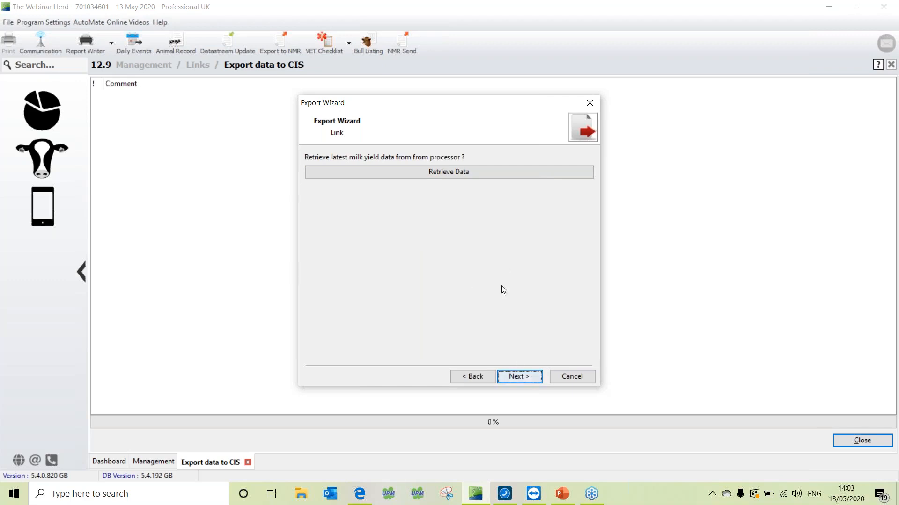
left_click(532, 378)
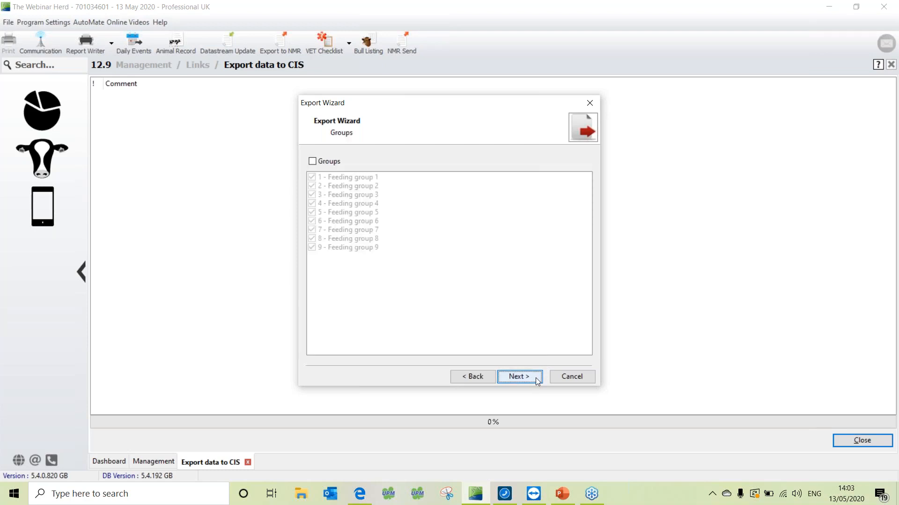
left_click(537, 381)
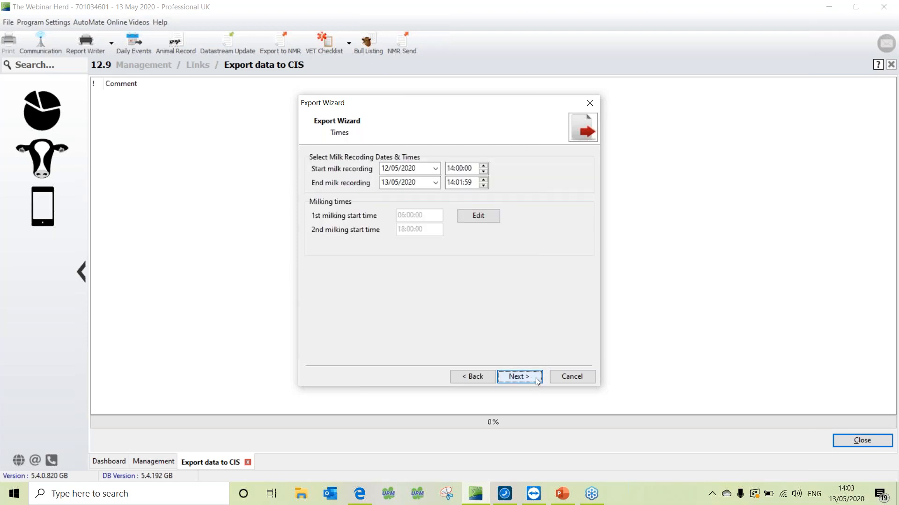
left_click(423, 167)
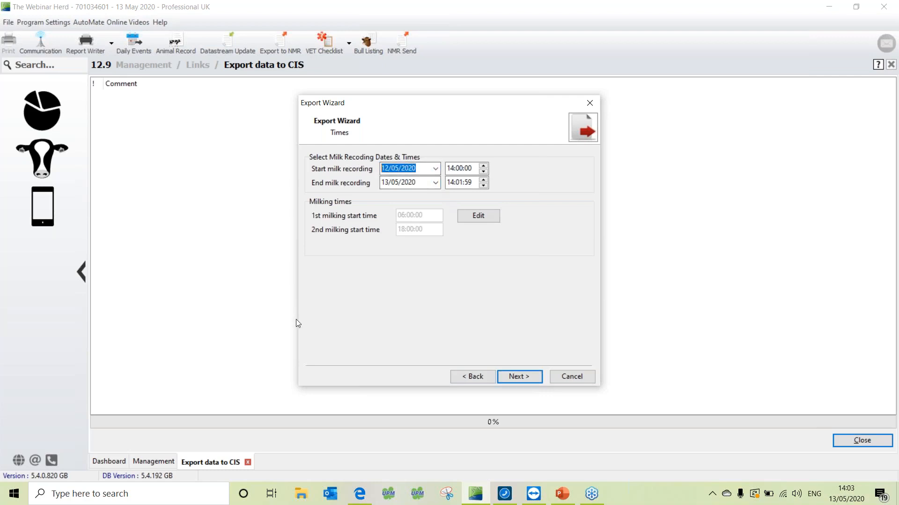
left_click(415, 183)
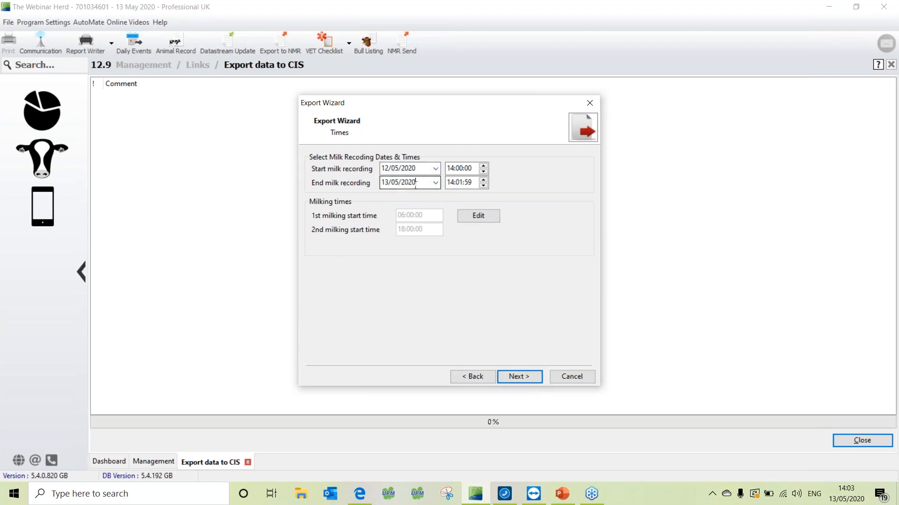
double_click(415, 183)
type("12/05/2020")
Set the CIS milk recording period to start at 00:01 and end at 23:59, and accept the times
left_click(469, 168)
left_click_drag(473, 167, 436, 168)
type("00")
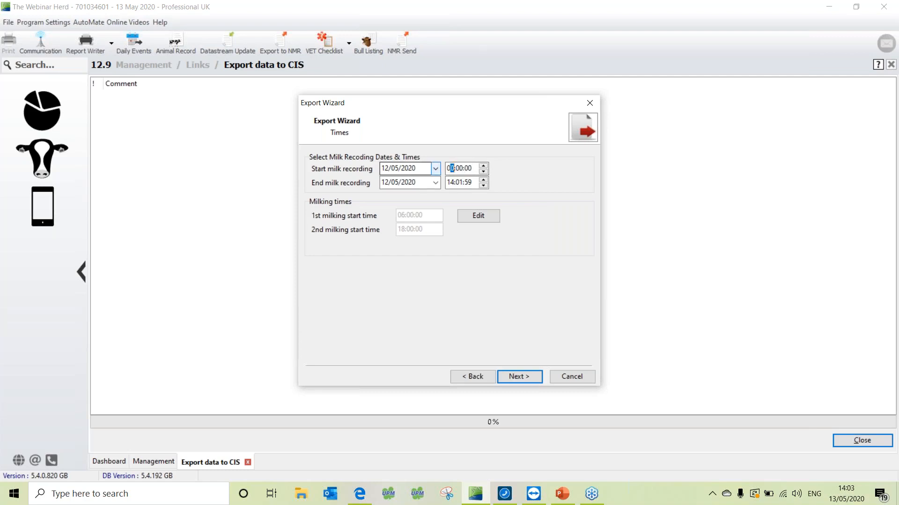
type(":01")
left_click_drag(475, 182, 408, 166)
type("23:59")
left_click(521, 378)
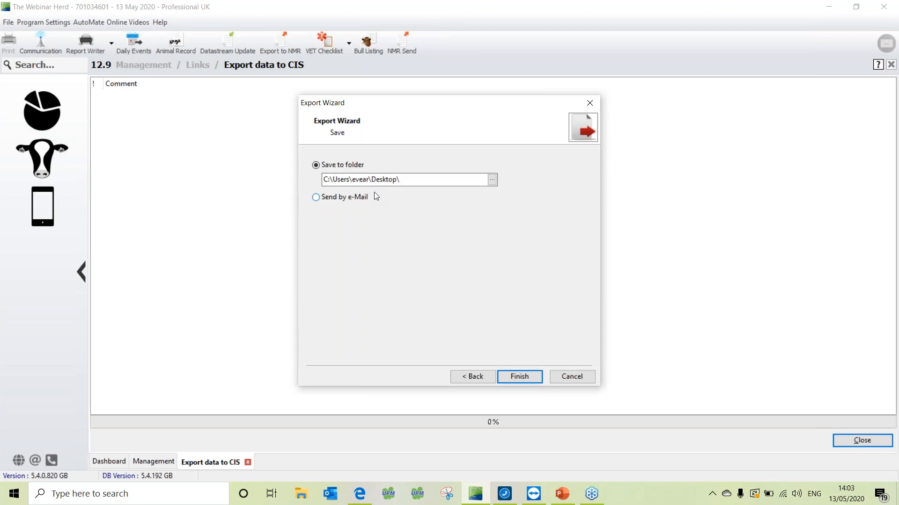
Run the CIS export with the Desktop as save folder, and close the export and management pages
left_click(492, 180)
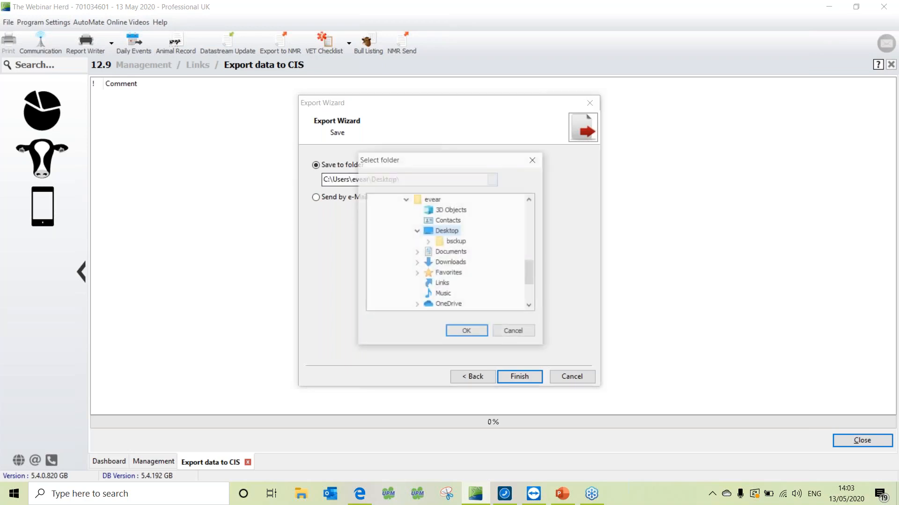
left_click(458, 335)
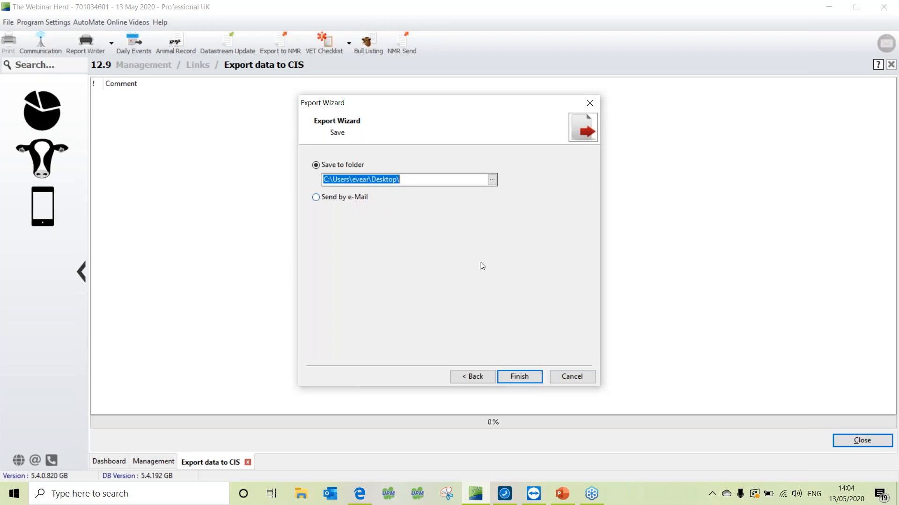
left_click(518, 377)
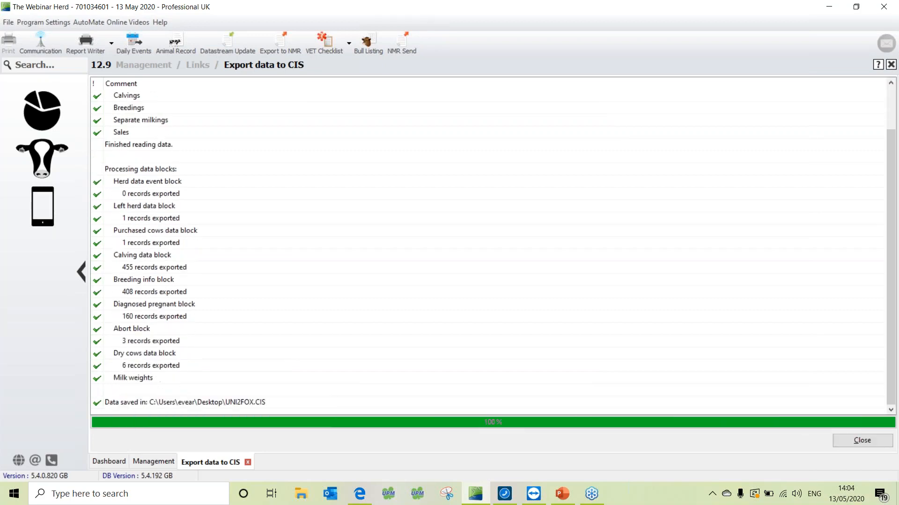
left_click(258, 405)
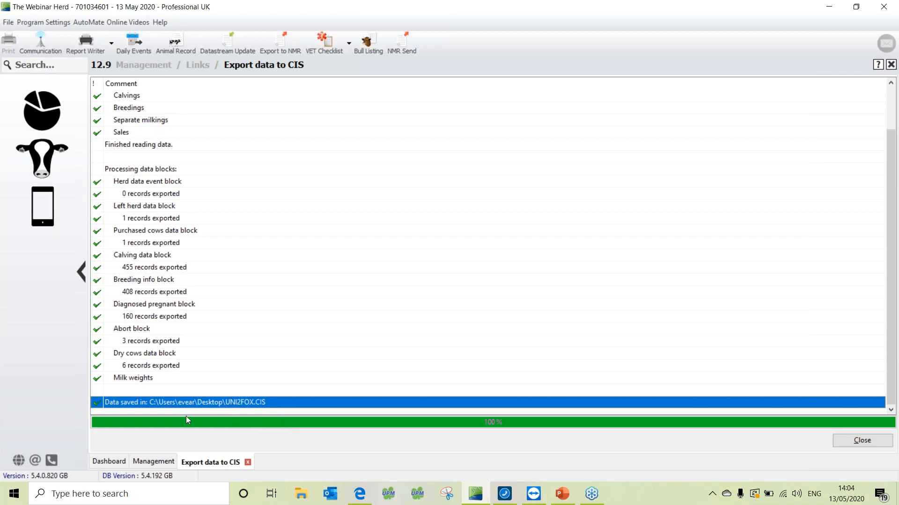
left_click(248, 462)
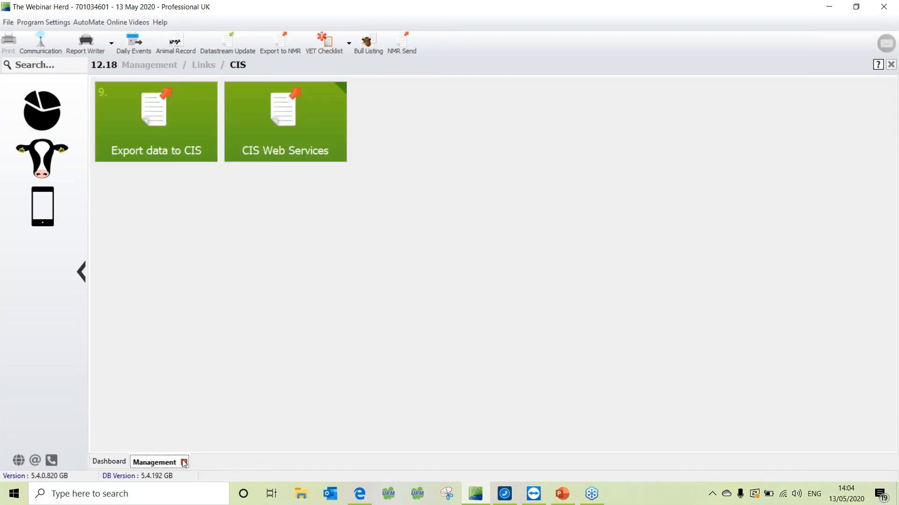
left_click(184, 462)
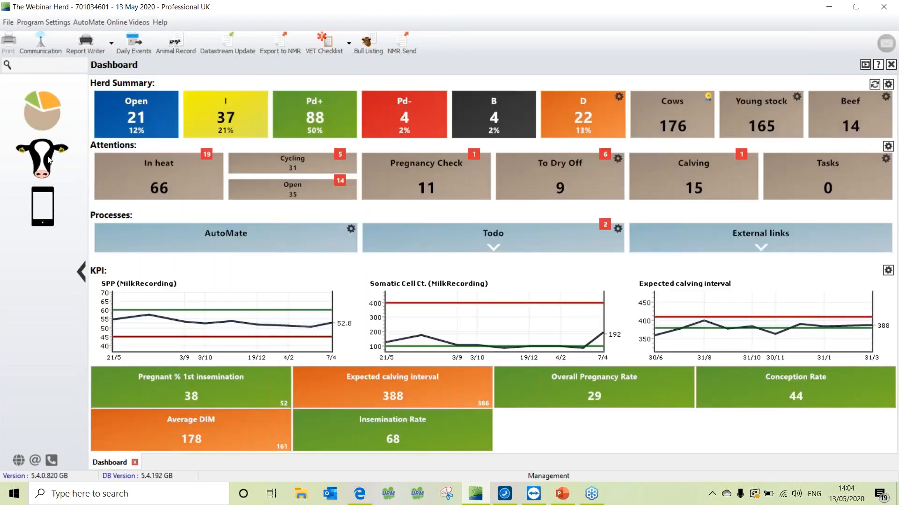
Open the Export to NMR wizard from the management links
left_click(49, 160)
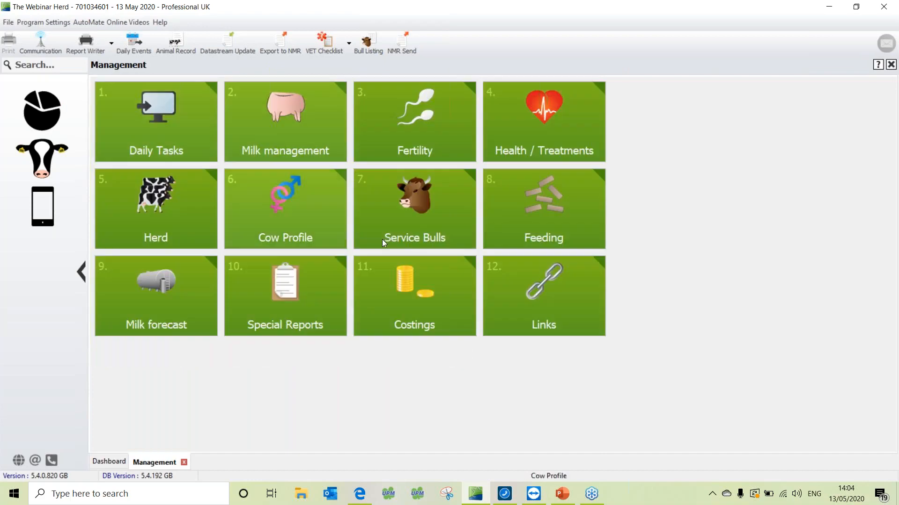
left_click(501, 288)
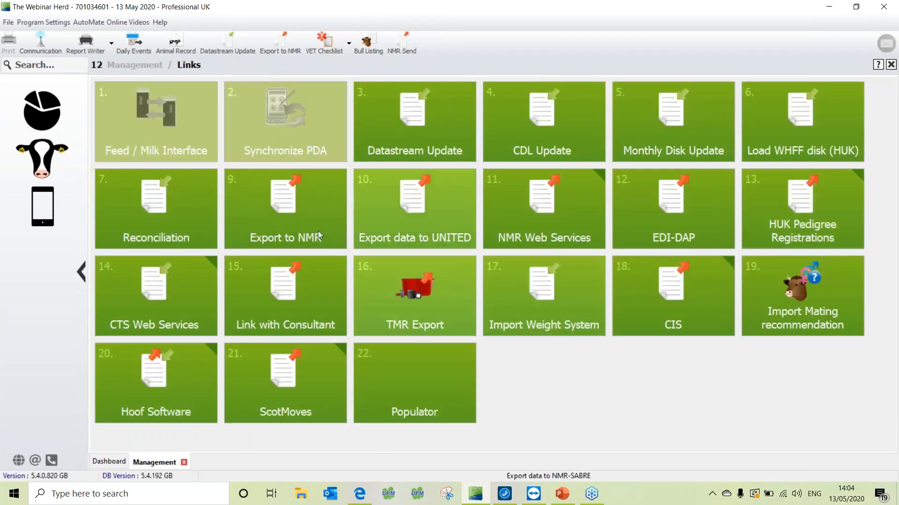
left_click(280, 213)
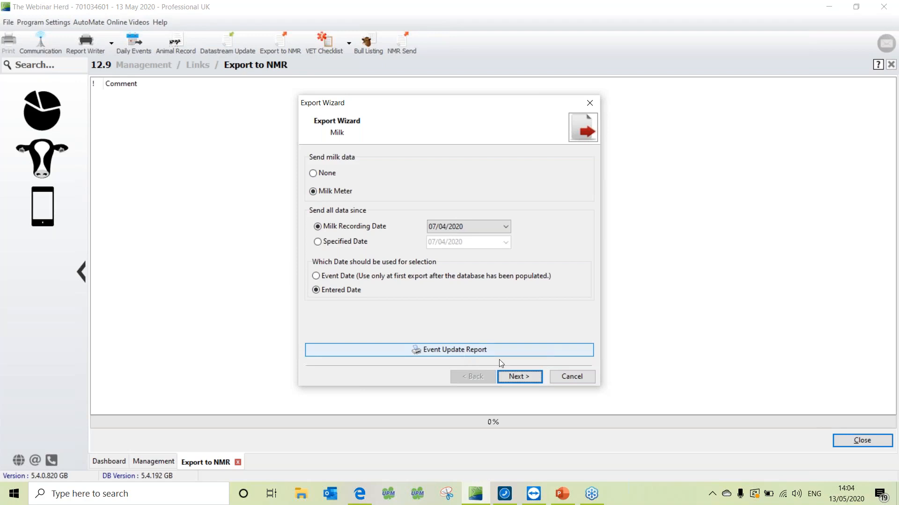
Keep the NMR export's milk, link and group settings and set the end milk recording date to 12/05/2020
left_click(520, 377)
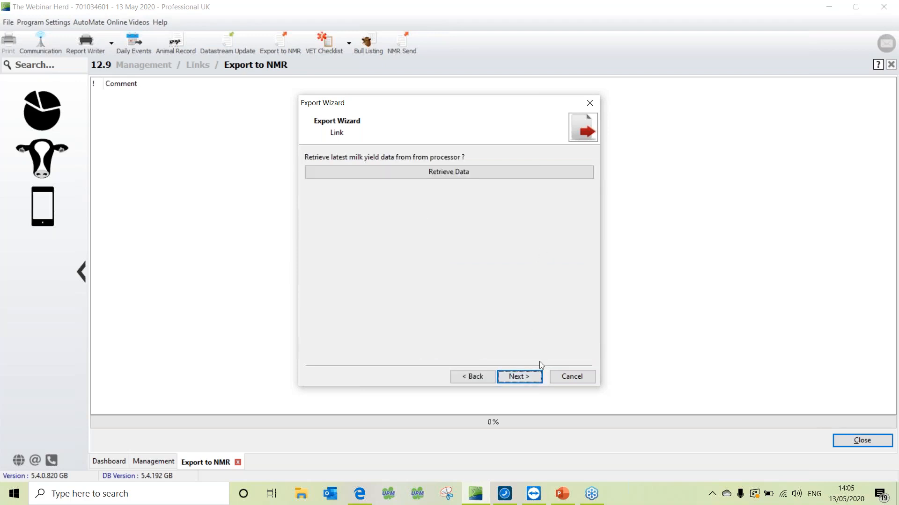
left_click(534, 378)
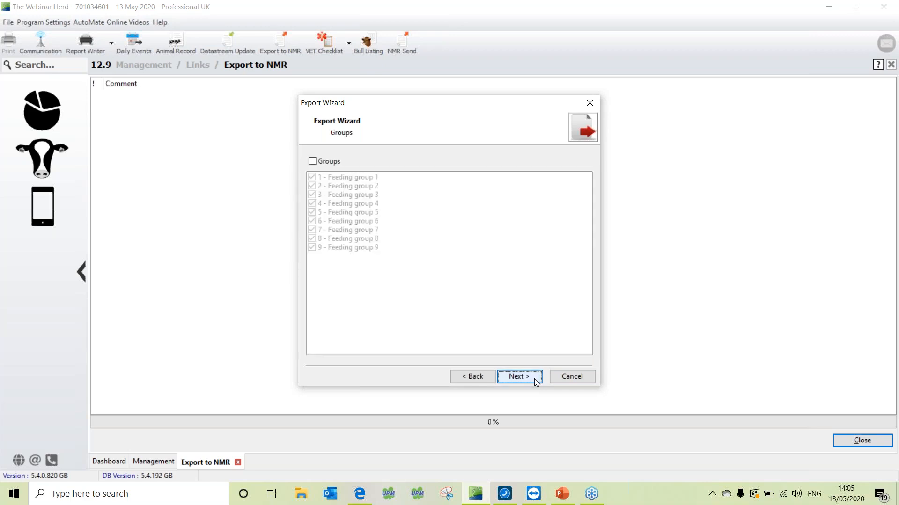
left_click(534, 378)
left_click_drag(416, 169, 418, 188)
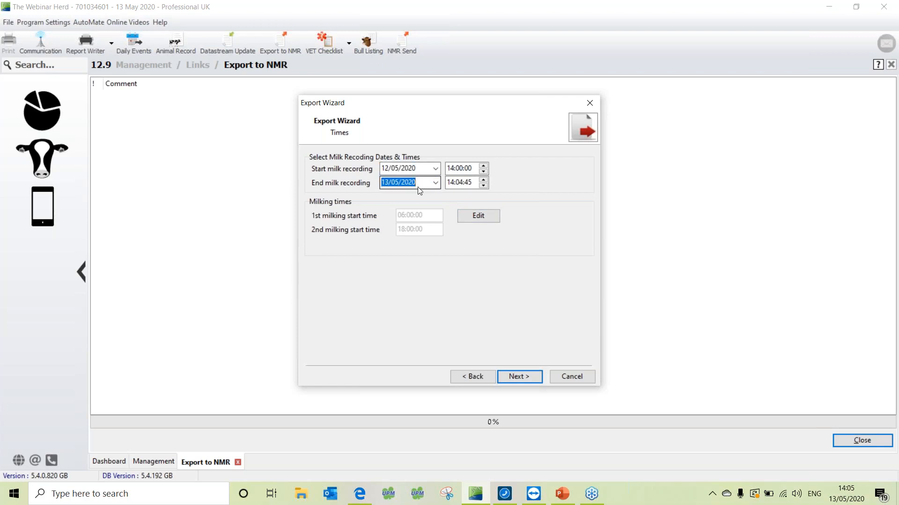
type("12/05/2020")
Set the NMR milk recording period to start at 00:01 and end at 23:59, and accept the times
left_click(466, 168)
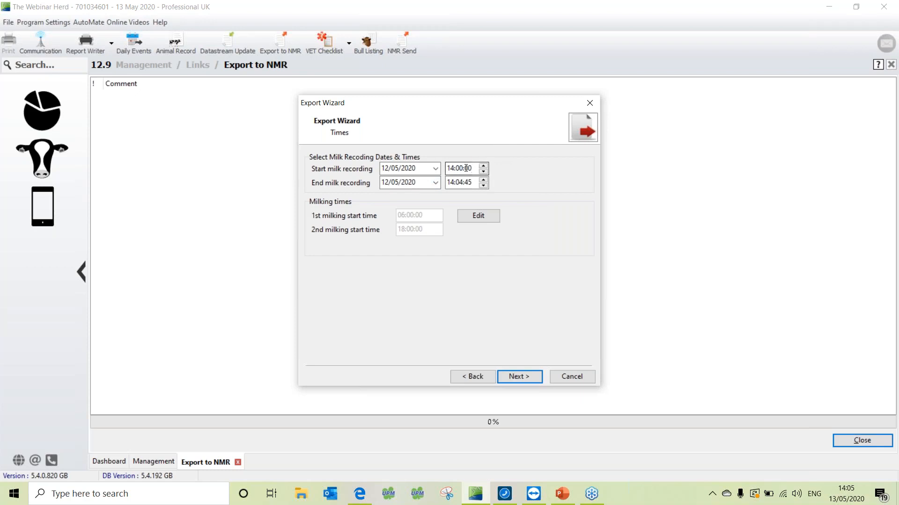
type("0001")
left_click(476, 183)
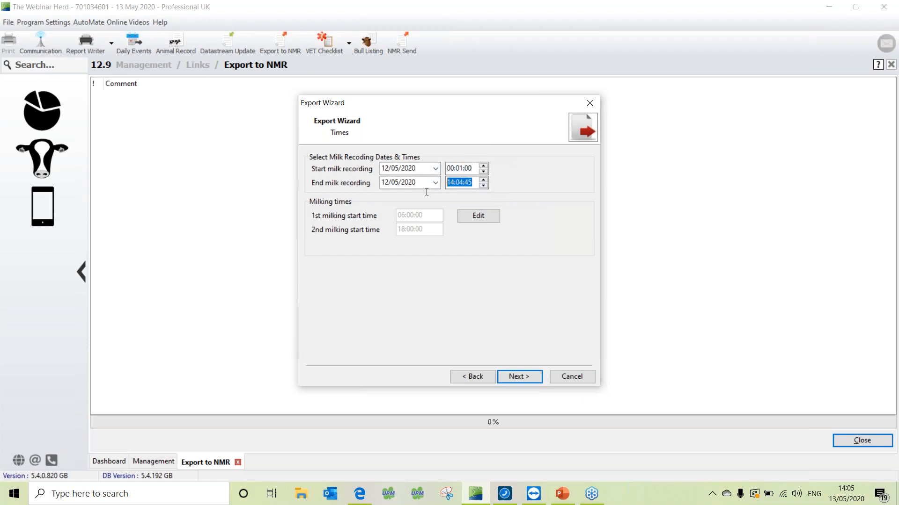
type("23:59")
left_click(514, 374)
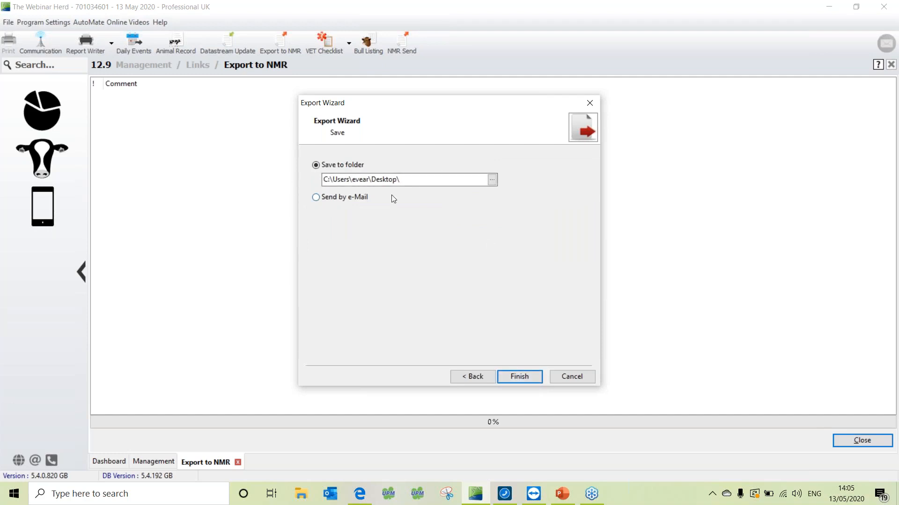
Run the NMR export to the Desktop folder, and close the export and management pages
left_click(521, 375)
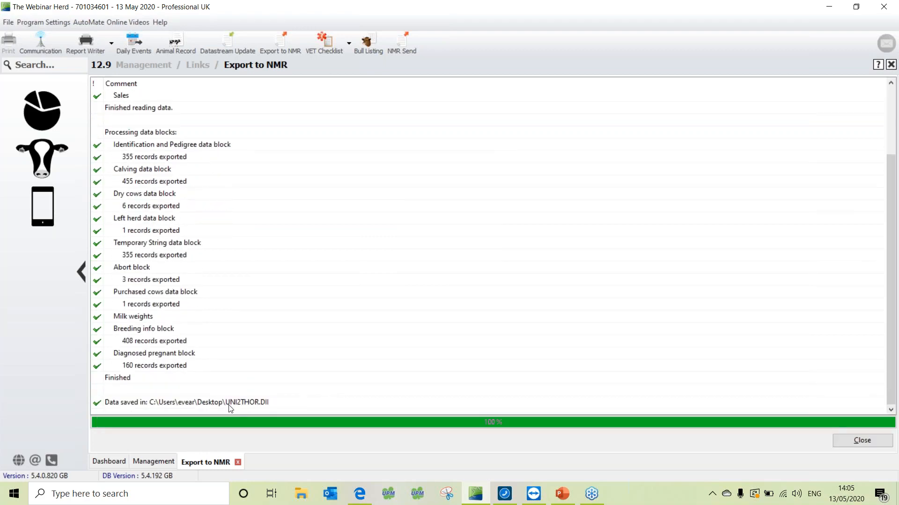
left_click(229, 406)
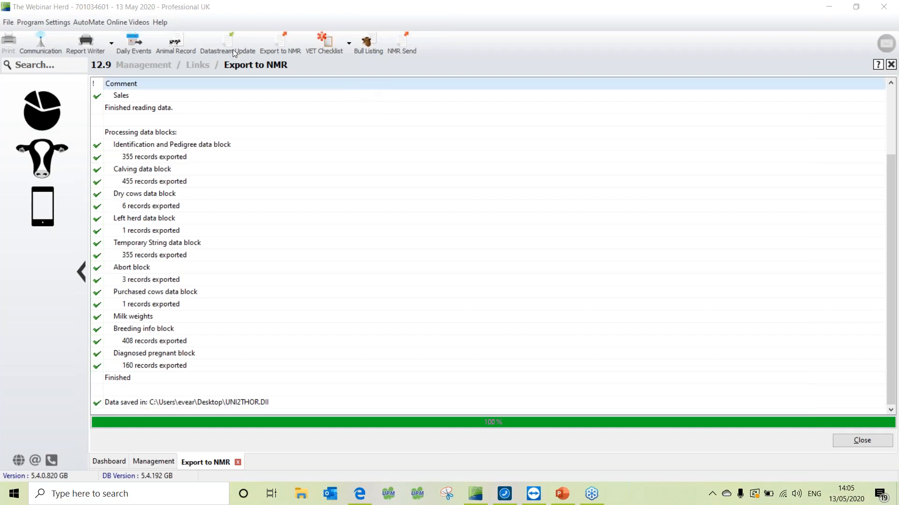
left_click(238, 462)
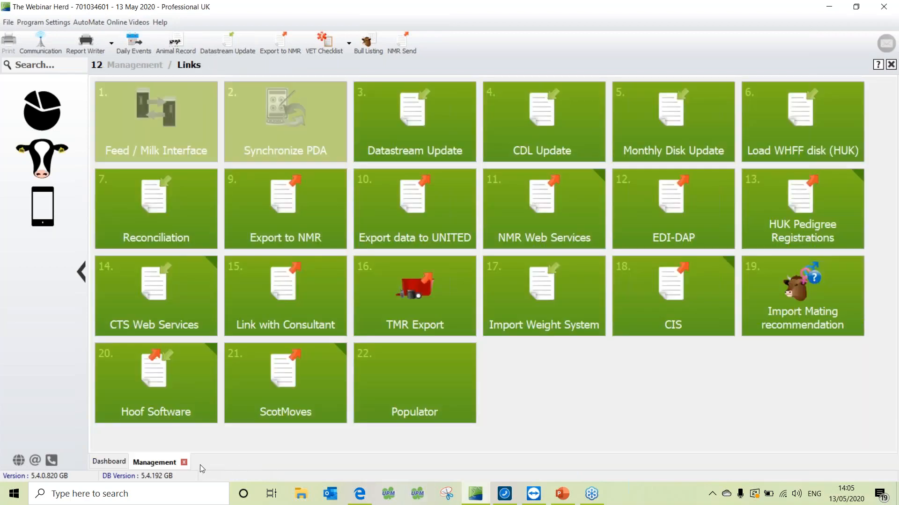
left_click(184, 463)
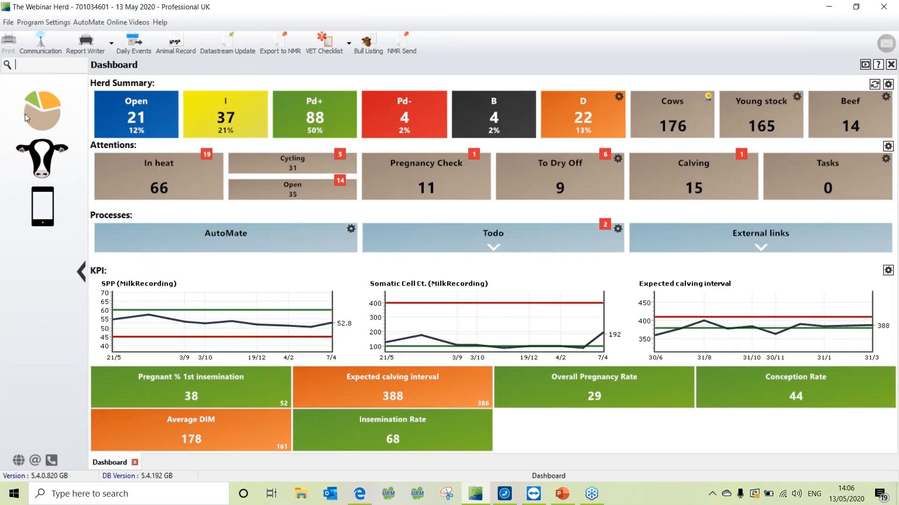
Open the Monthly Disk Update wizard from the management links and advance to its milk recording types
left_click(46, 151)
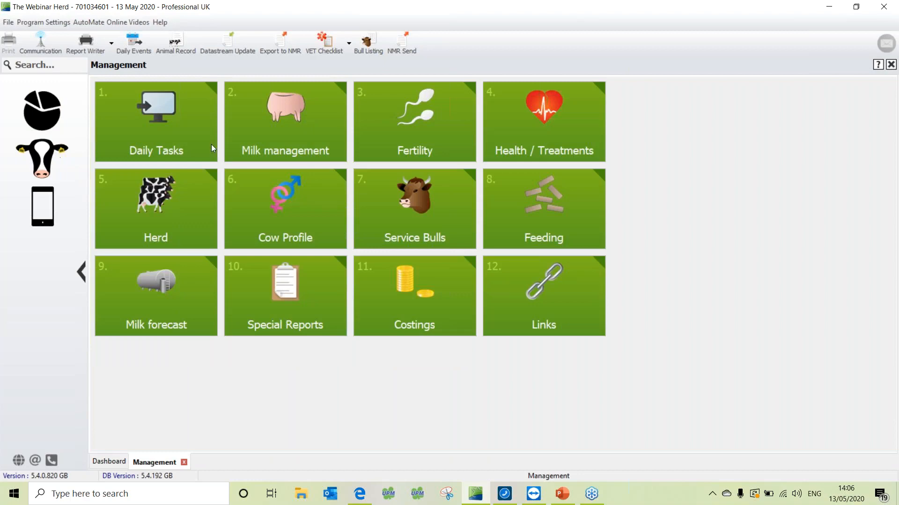
left_click(532, 271)
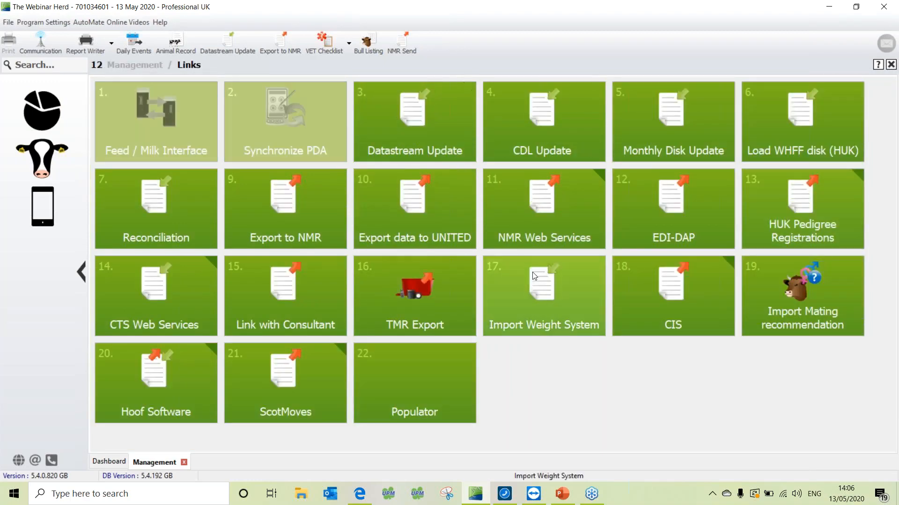
left_click(664, 130)
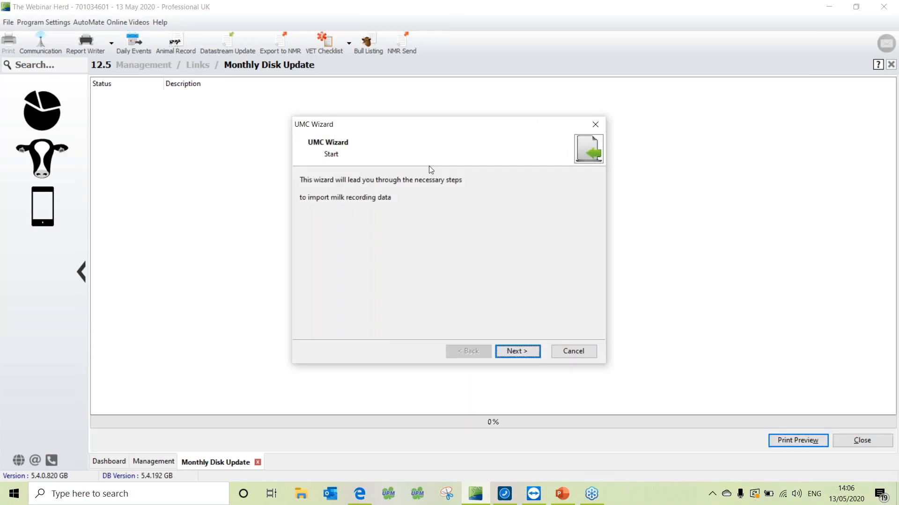
left_click(523, 351)
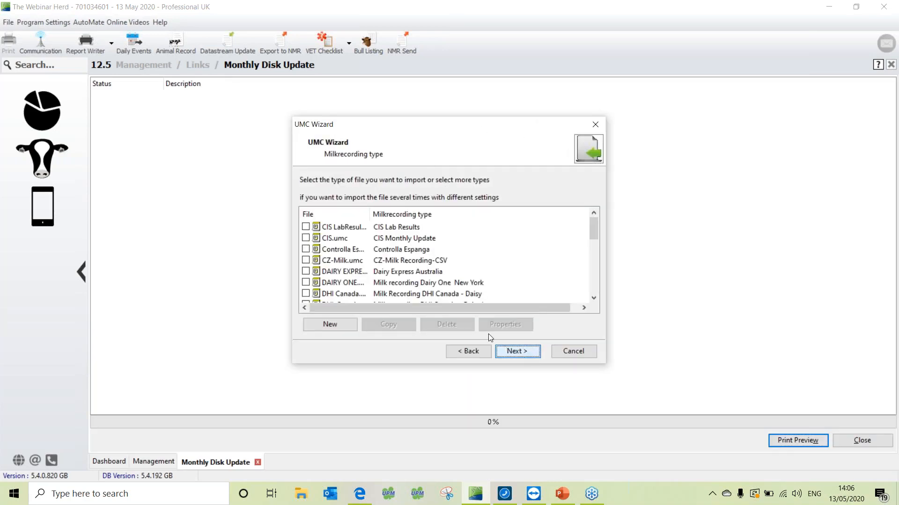
Review the CIS and NMR milk recording types and the file import options, and cancel the wizard and close the management page
left_click(305, 227)
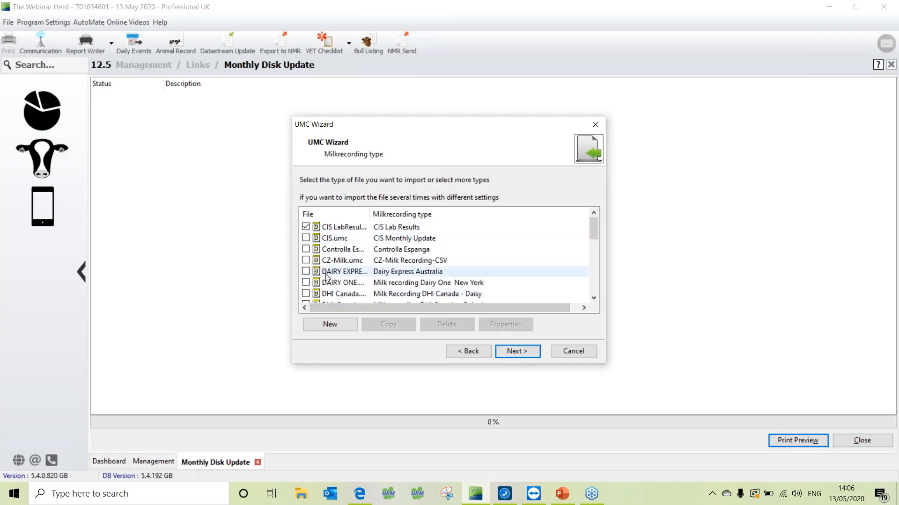
left_click(307, 228)
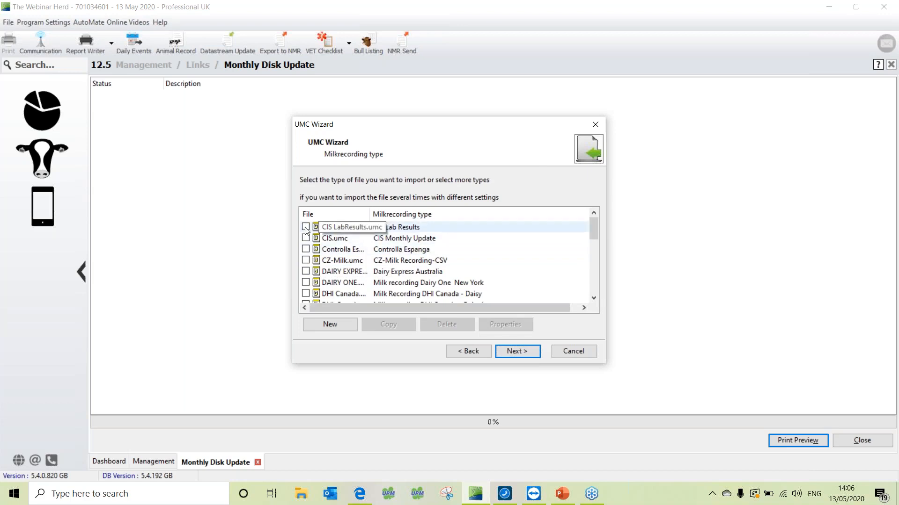
scroll(338, 263, "down", 3)
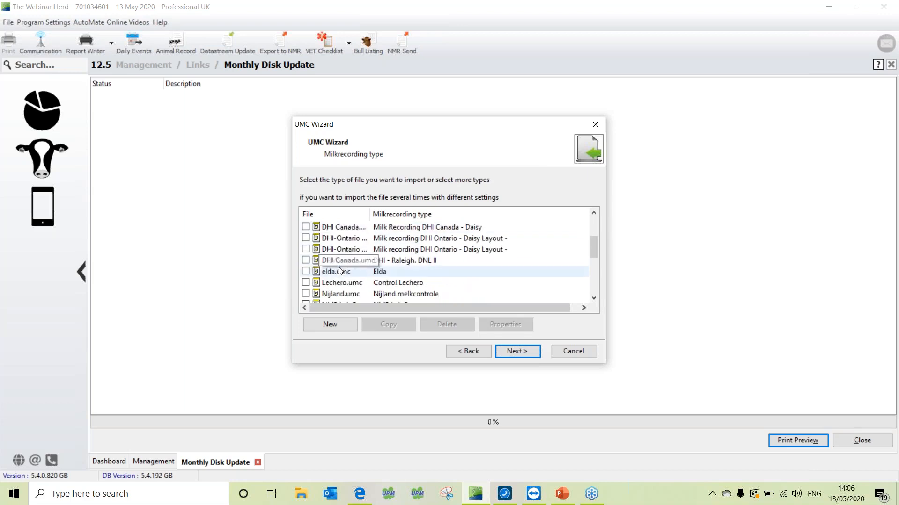
scroll(337, 281, "down", 1)
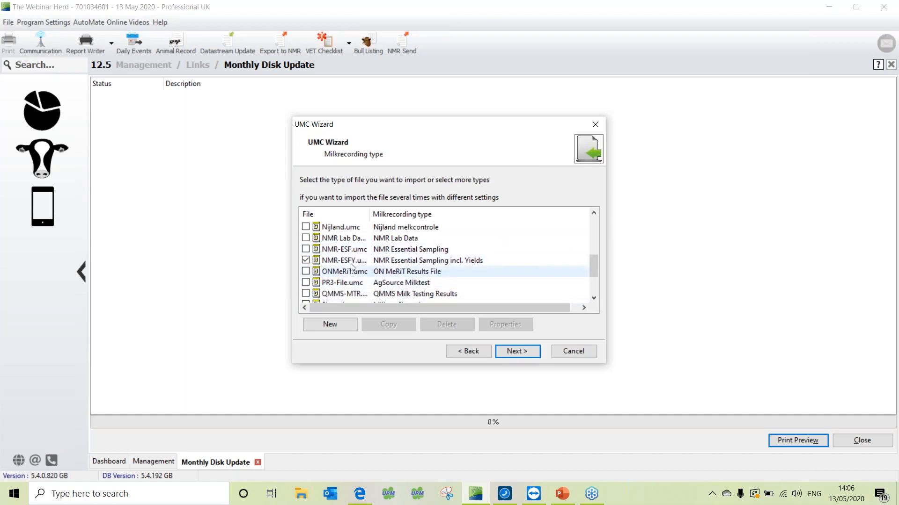
left_click(499, 349)
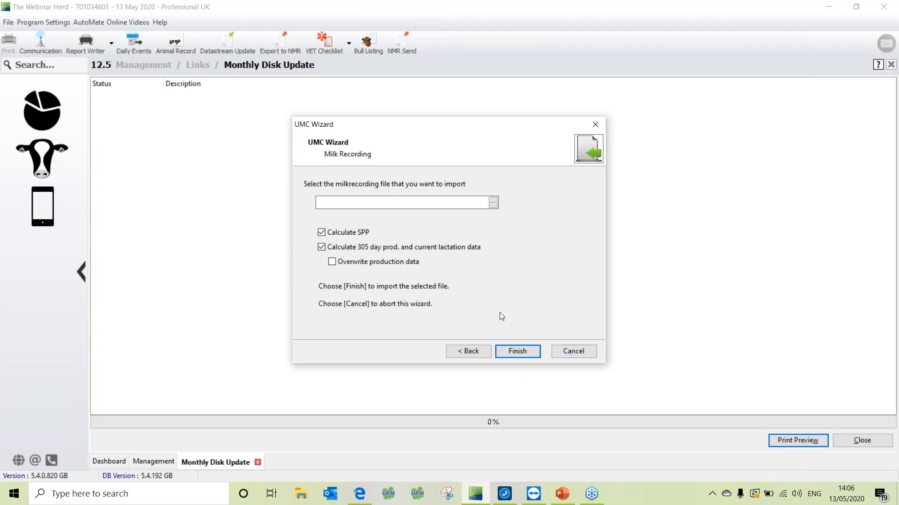
left_click(592, 353)
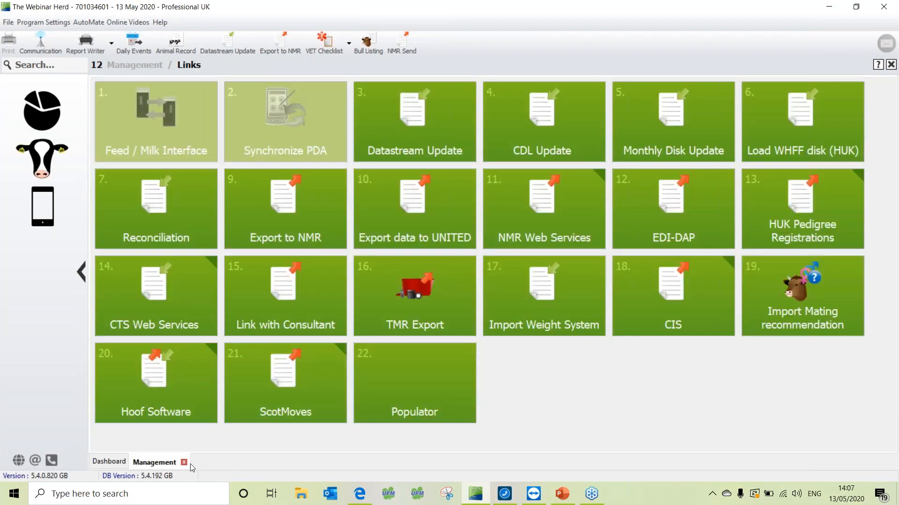
left_click(185, 464)
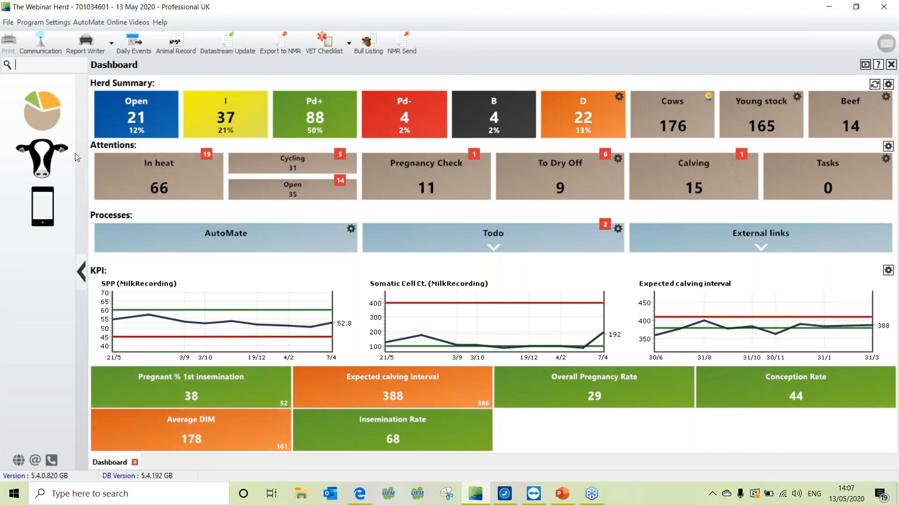
Open the Datastream Update wizard from the management links and advance to its file options
left_click(50, 159)
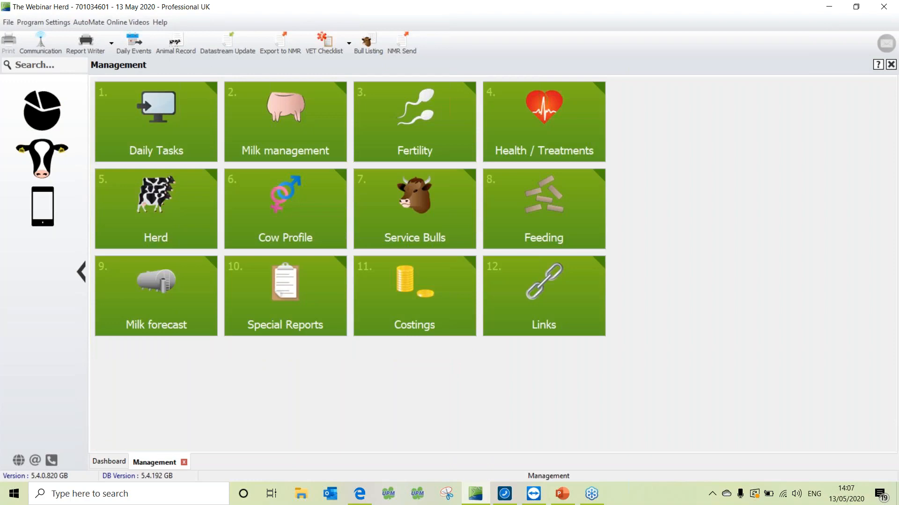
left_click(562, 307)
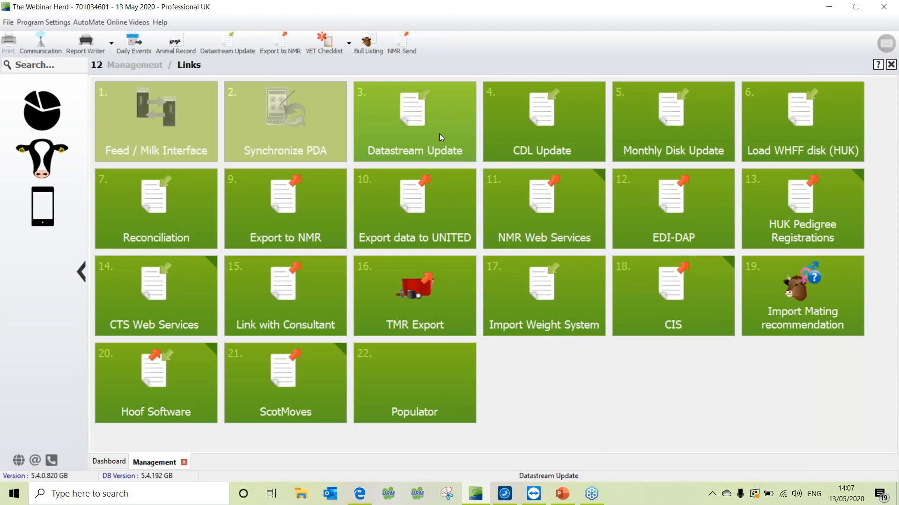
left_click(439, 134)
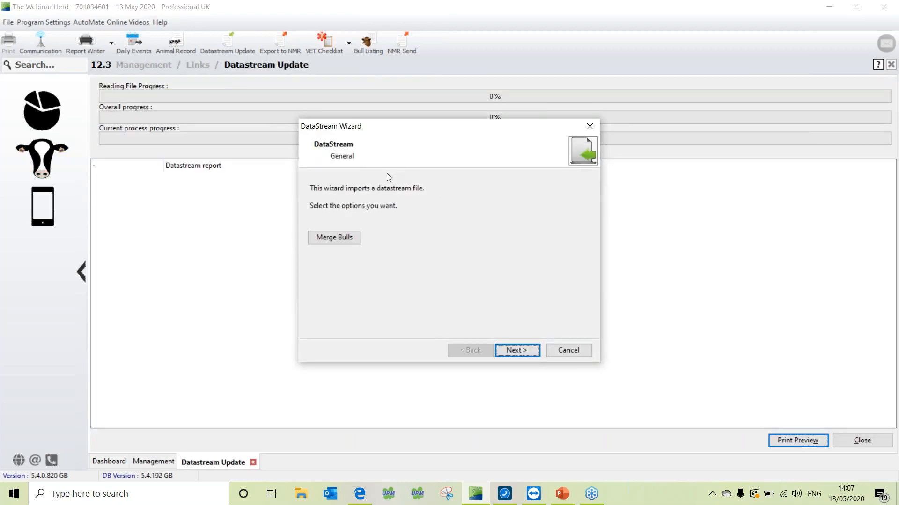
left_click(514, 349)
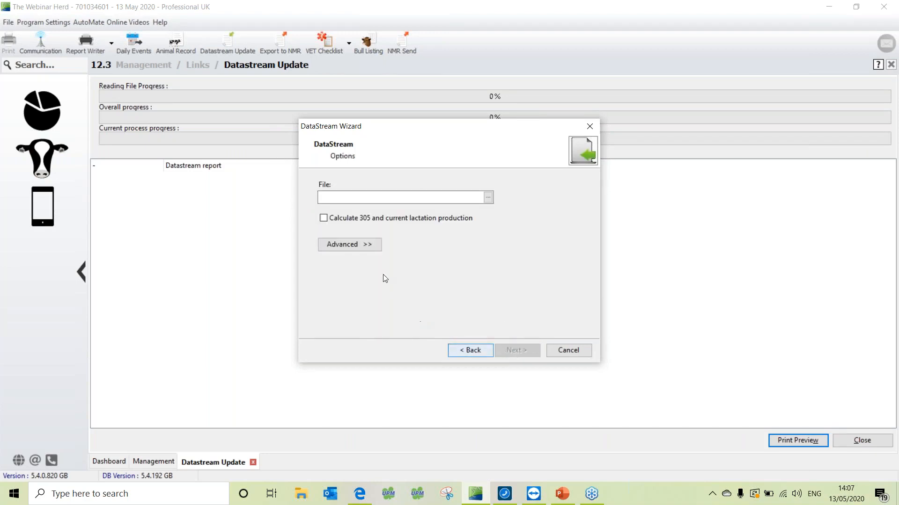
Try to import dsmember (1) from the Desktop with 305 and current lactation production calculated, and close the Datastream Update page
left_click(487, 198)
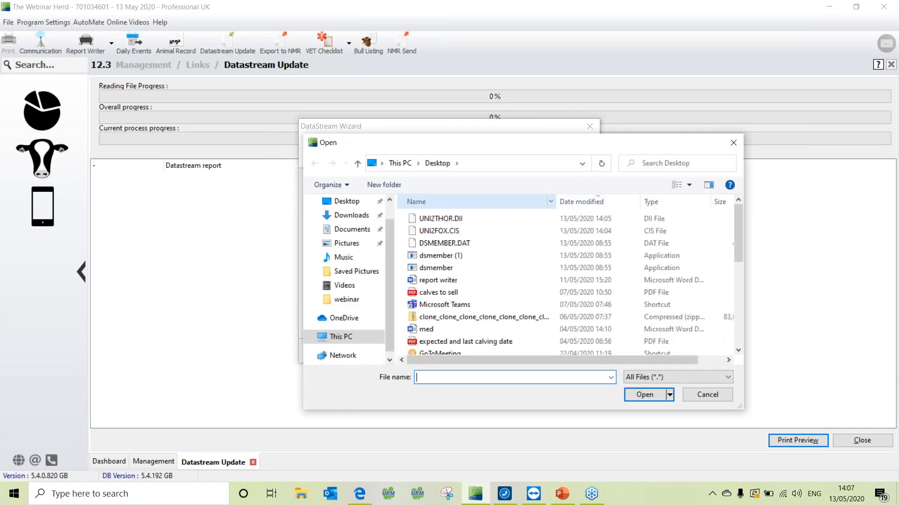
left_click(471, 257)
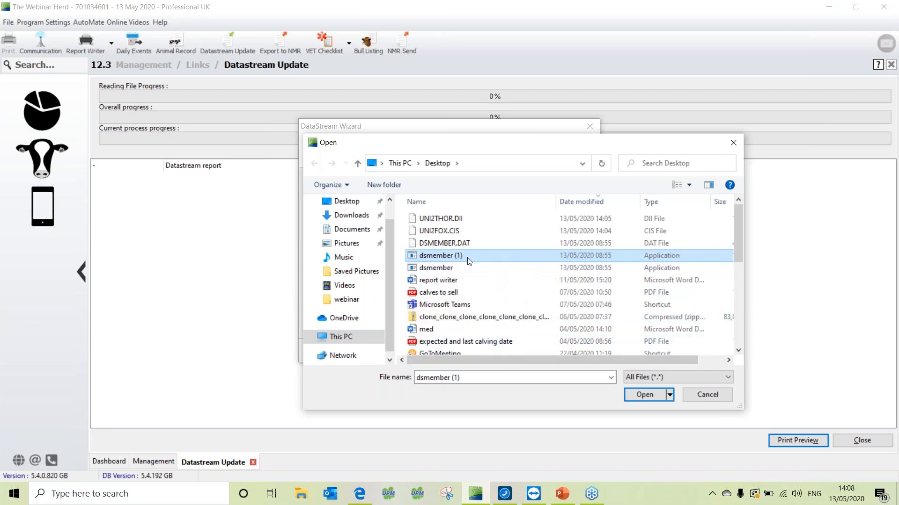
left_click(652, 394)
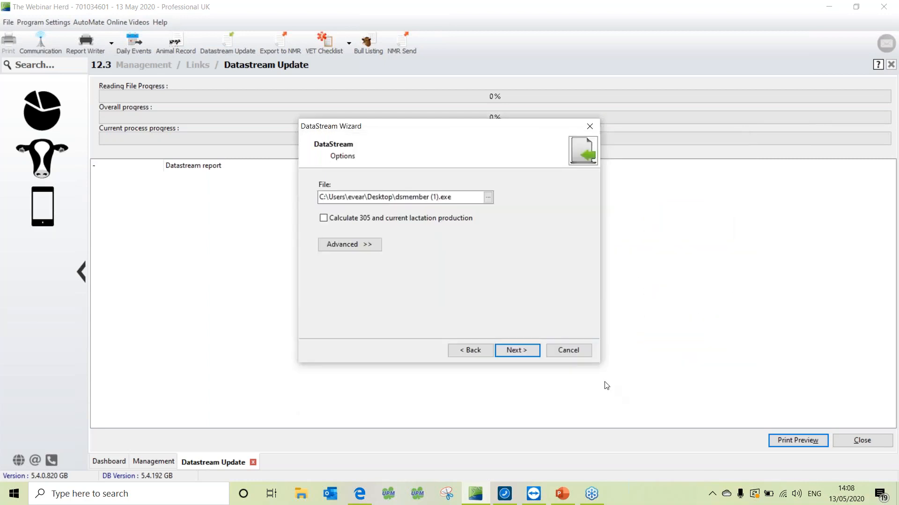
left_click(328, 221)
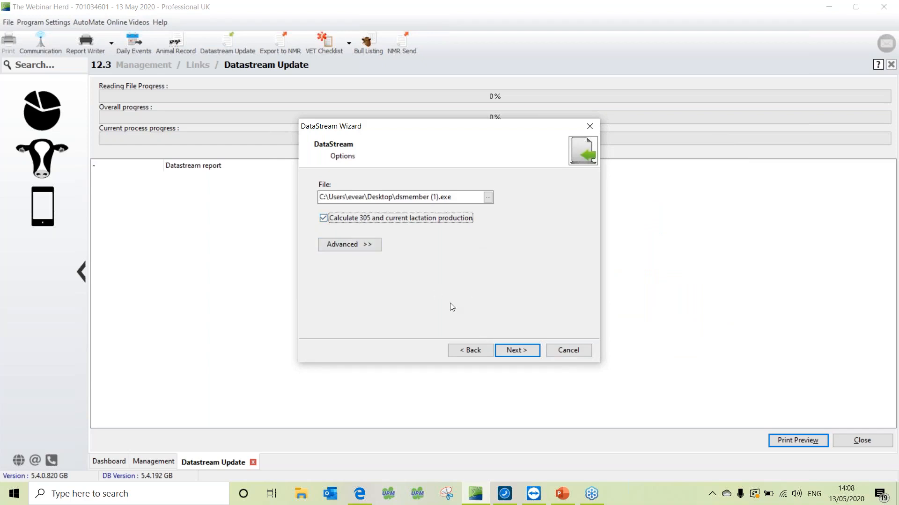
left_click(510, 352)
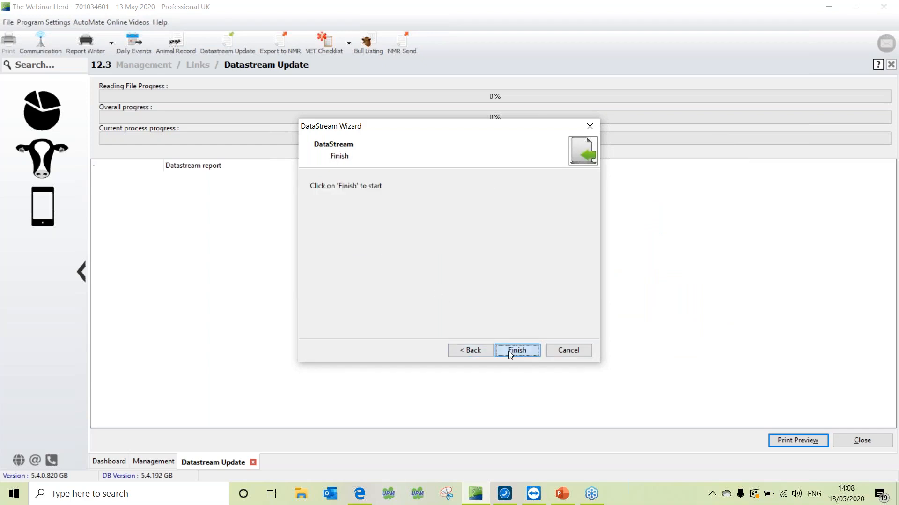
left_click(517, 350)
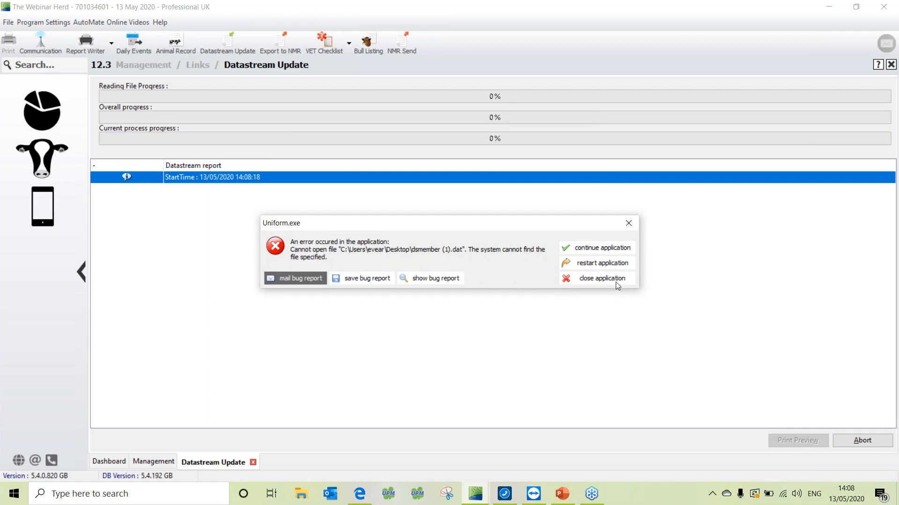
left_click(604, 249)
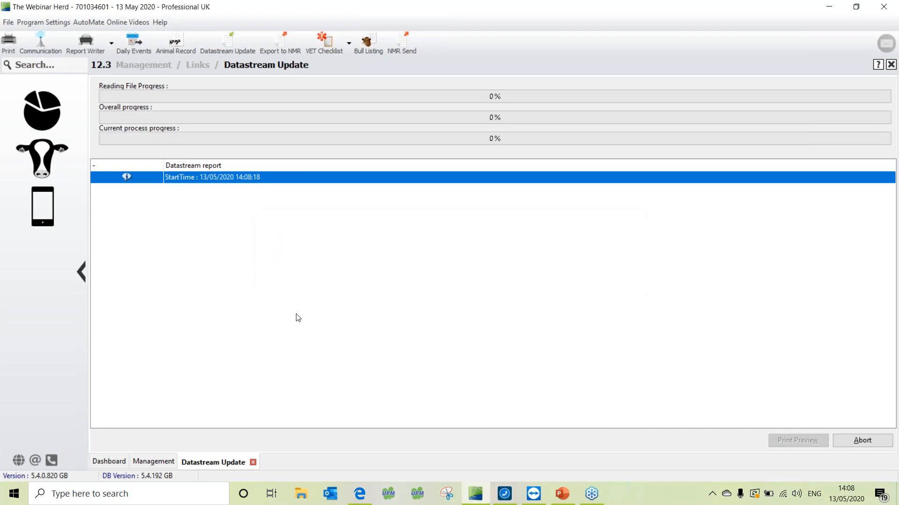
left_click(253, 463)
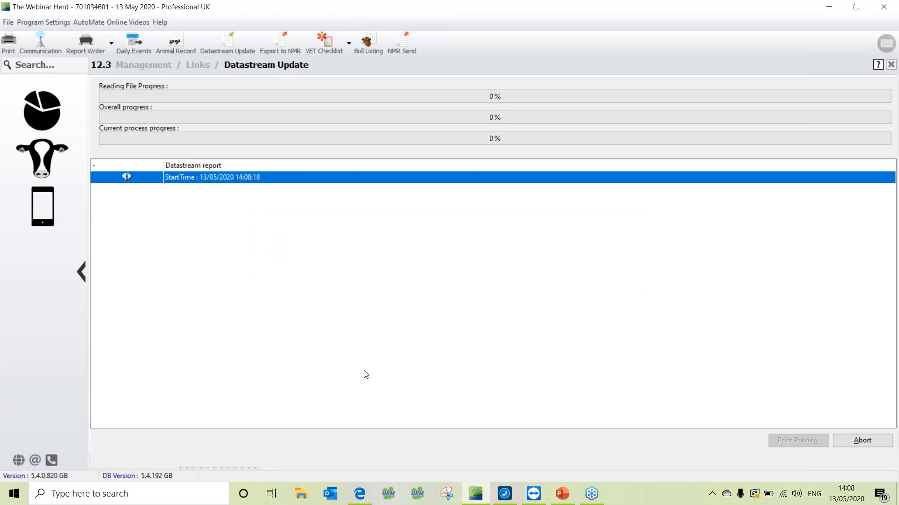
Switch to File Explorer, delete the duplicate dsmember (1) application from the Desktop folder, and close the window
left_click(302, 495)
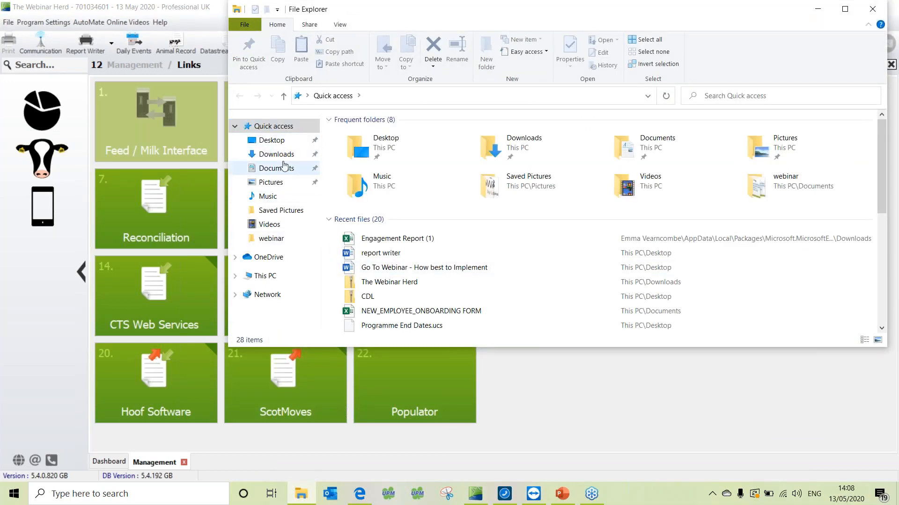
left_click(274, 141)
left_click(377, 224)
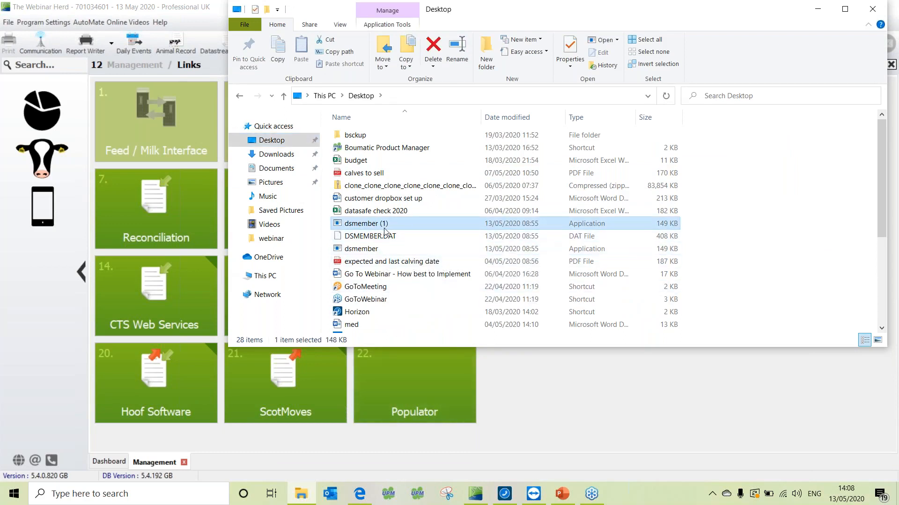
mouse_move(387, 227)
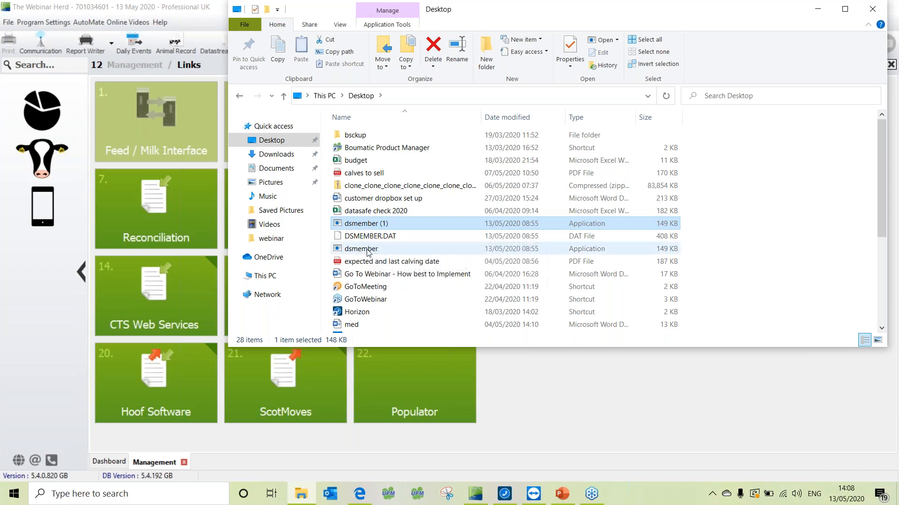
left_click(402, 250)
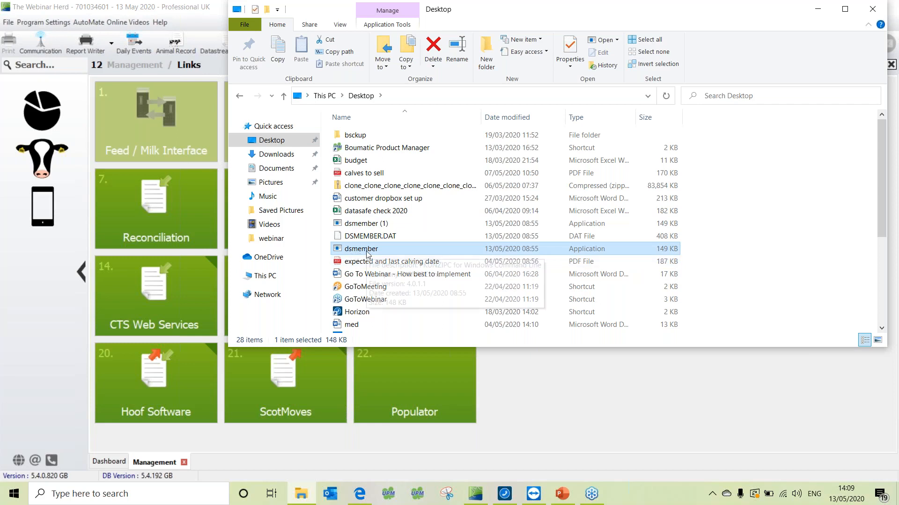
left_click(372, 223)
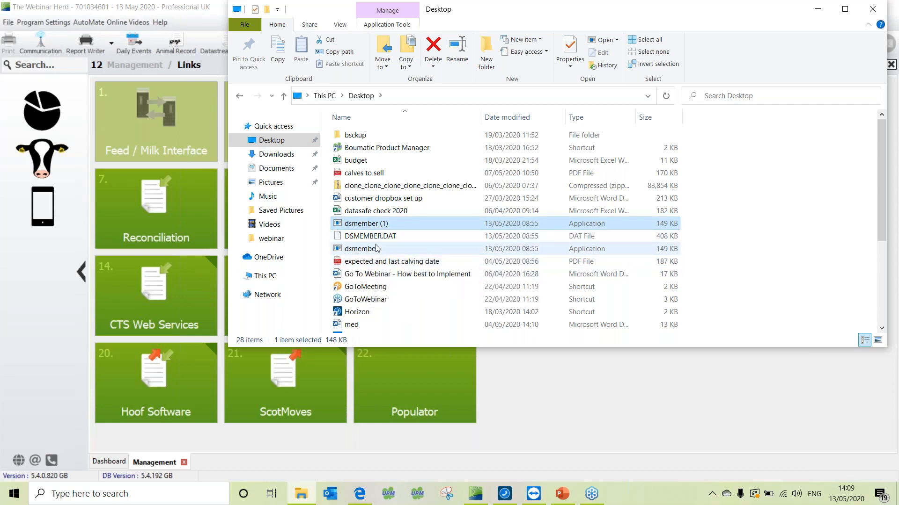
key("Delete")
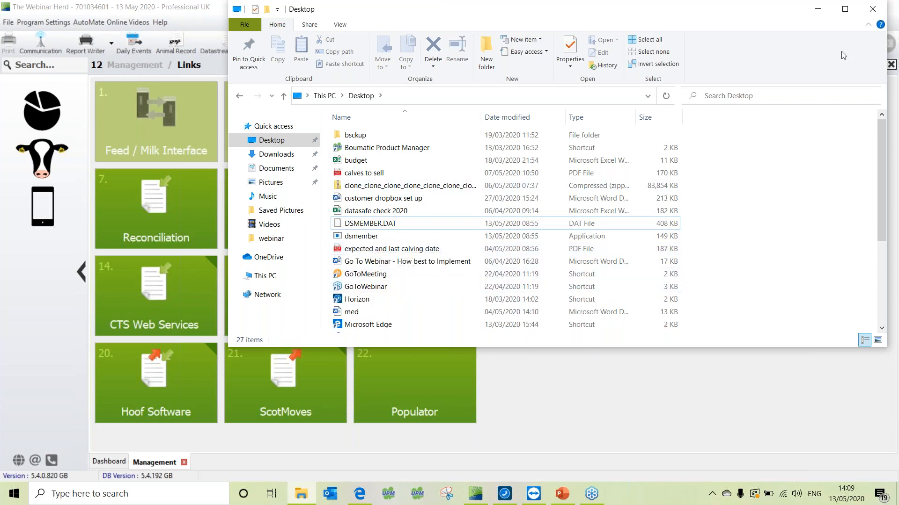
left_click(872, 8)
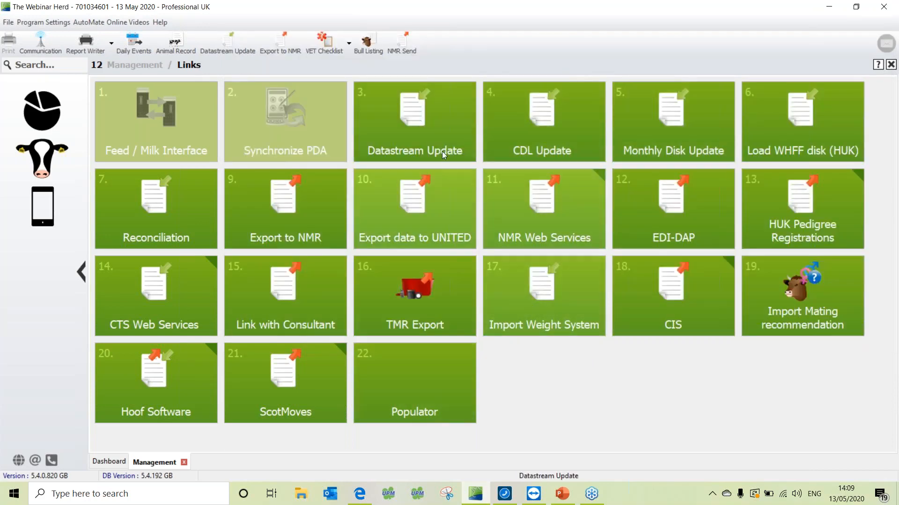
Reopen the Datastream Update wizard and choose dsmember from the Desktop as the file to import
left_click(428, 133)
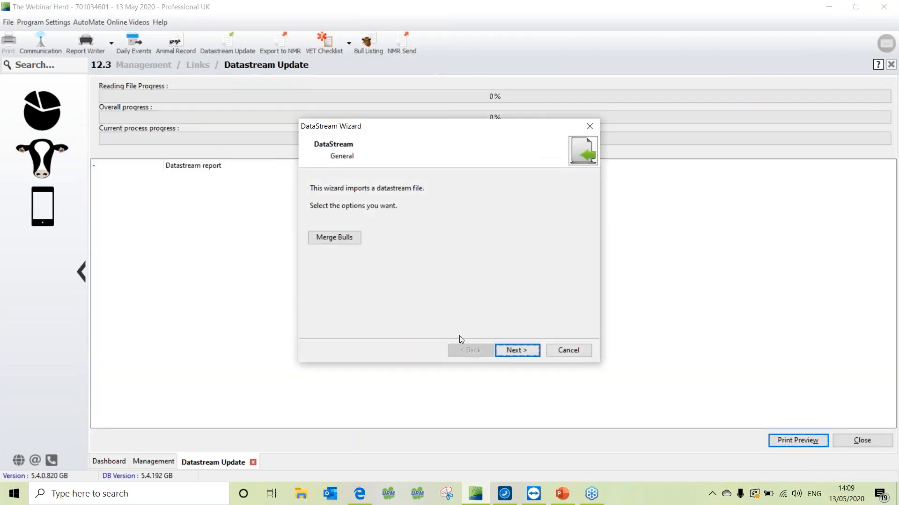
left_click(516, 350)
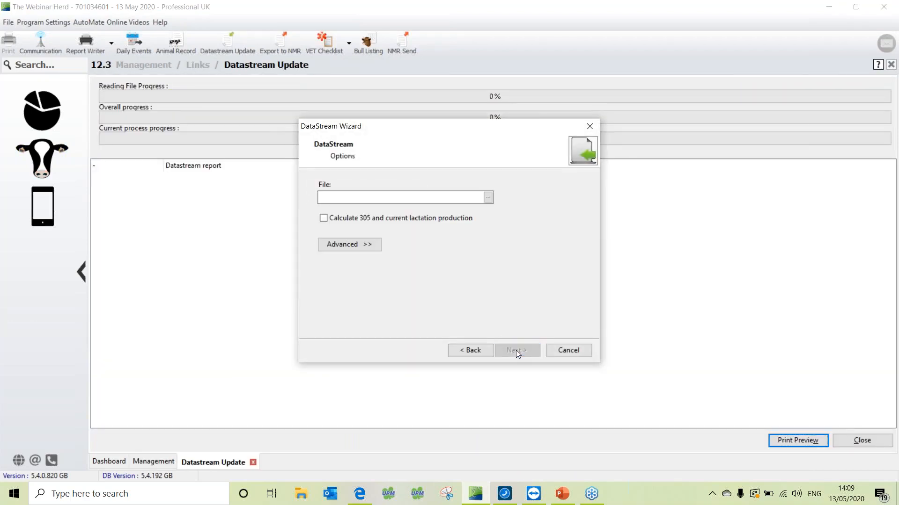
left_click(488, 197)
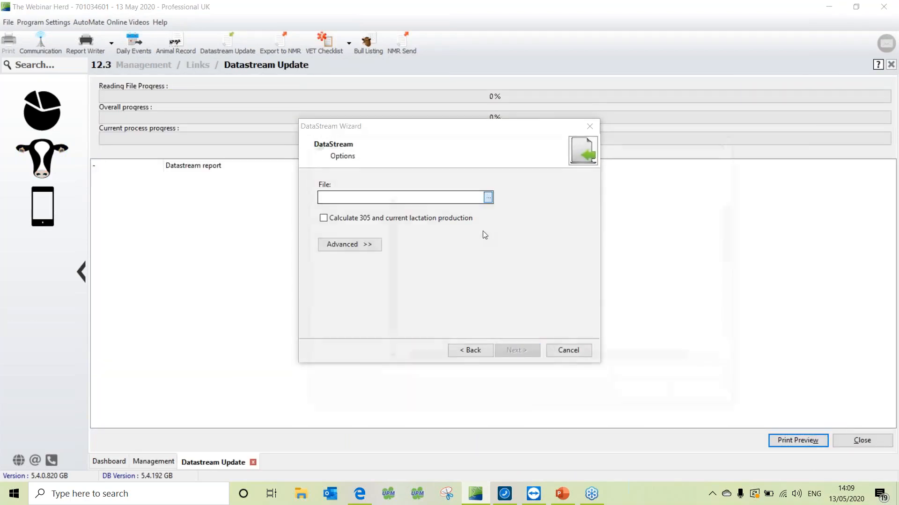
left_click(438, 256)
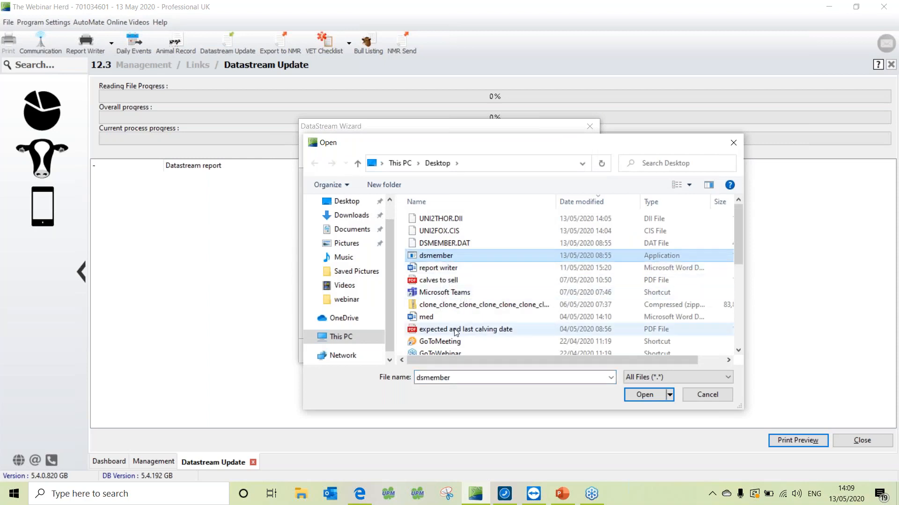
left_click(638, 395)
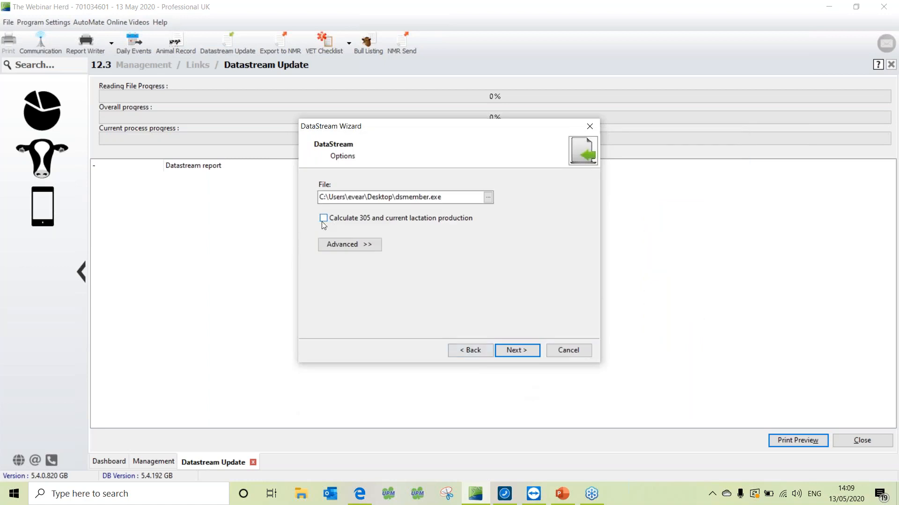
Run the dsmember datastream import with 305 and current lactation production calculated, and acknowledge its completion
left_click(323, 218)
left_click(531, 353)
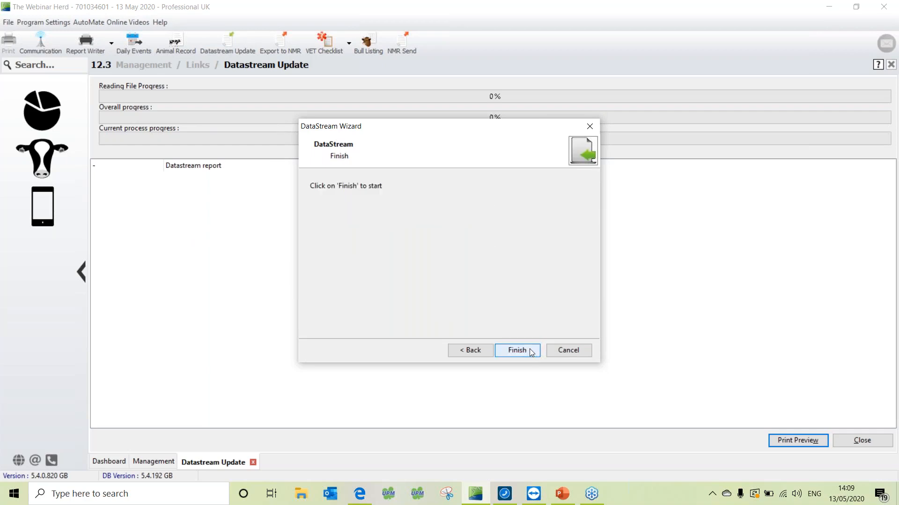
left_click(532, 352)
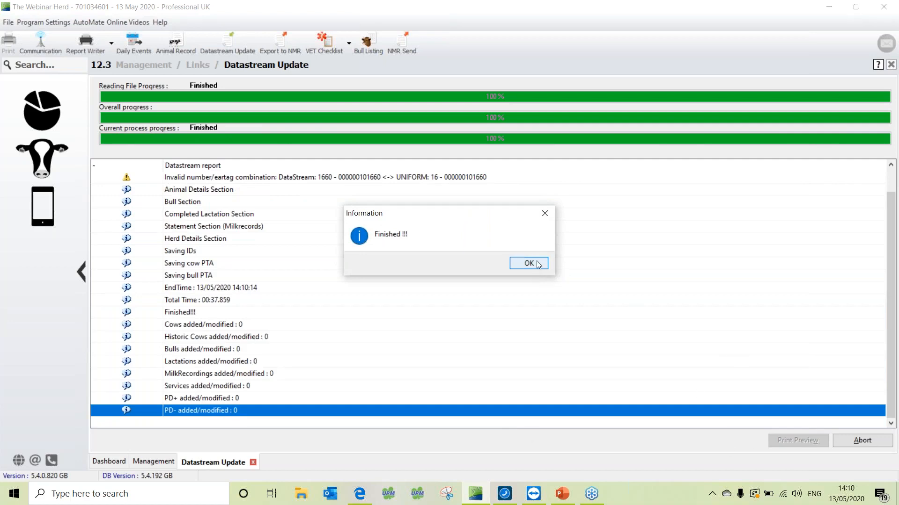
left_click(530, 264)
Review the invalid number/eartag warnings and added/modified entries in the datastream report, and close the Datastream Update page
left_click(391, 179)
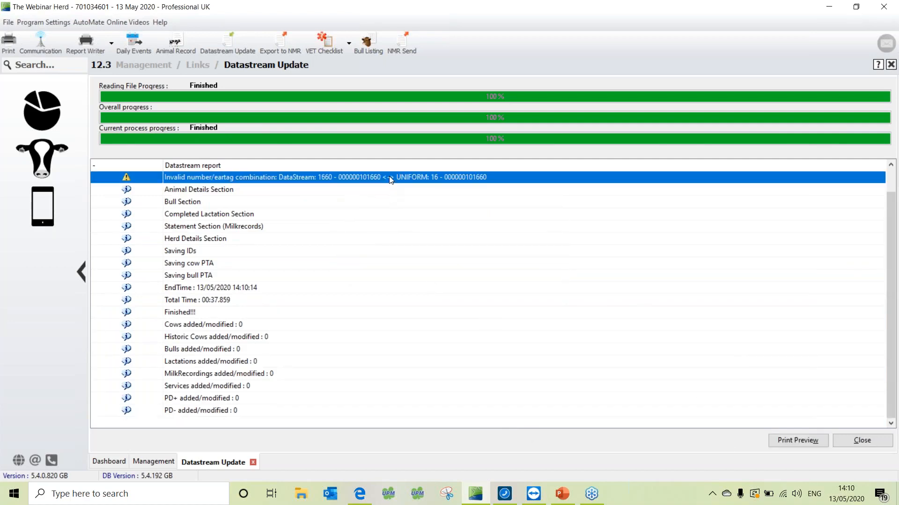
scroll(393, 189, "up", 1)
left_click(327, 192)
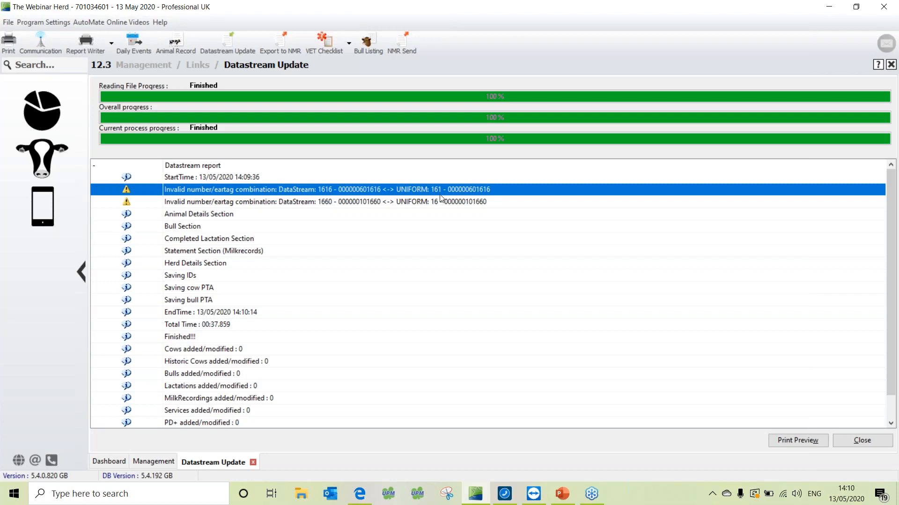
left_click(329, 205)
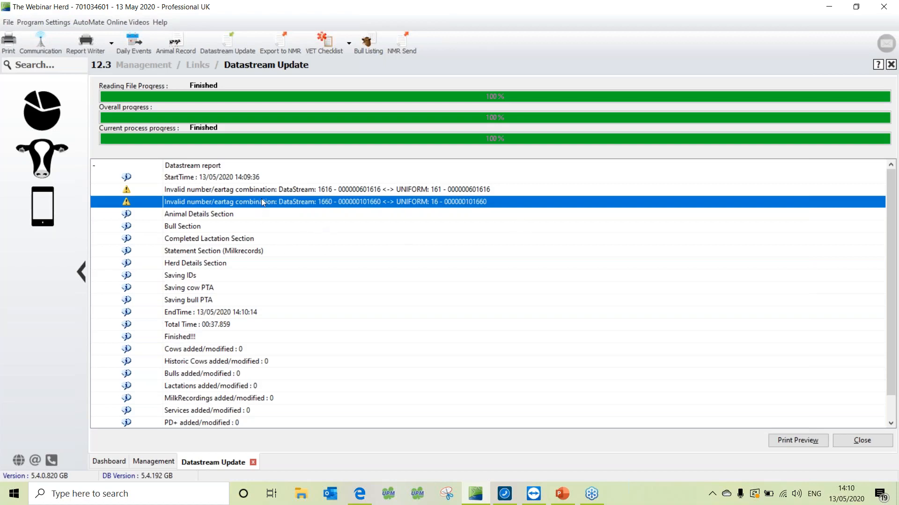
scroll(328, 295, "down", 1)
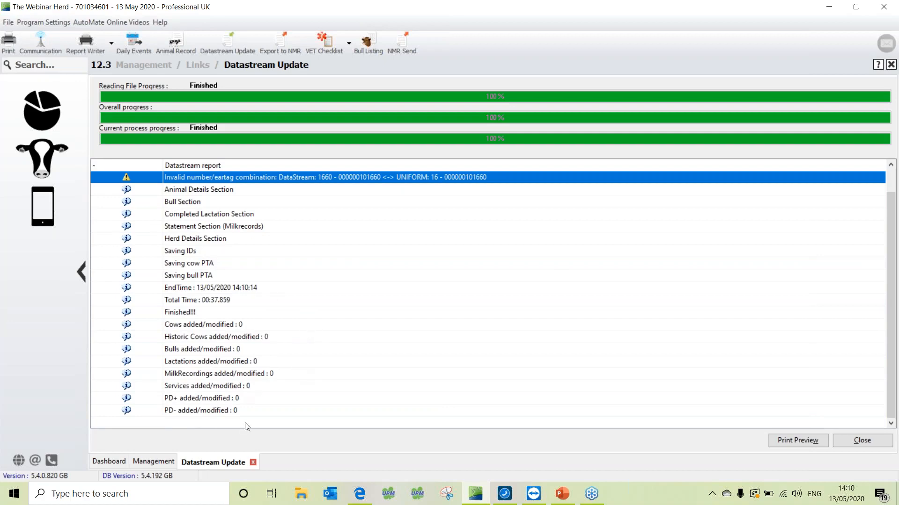
left_click(253, 463)
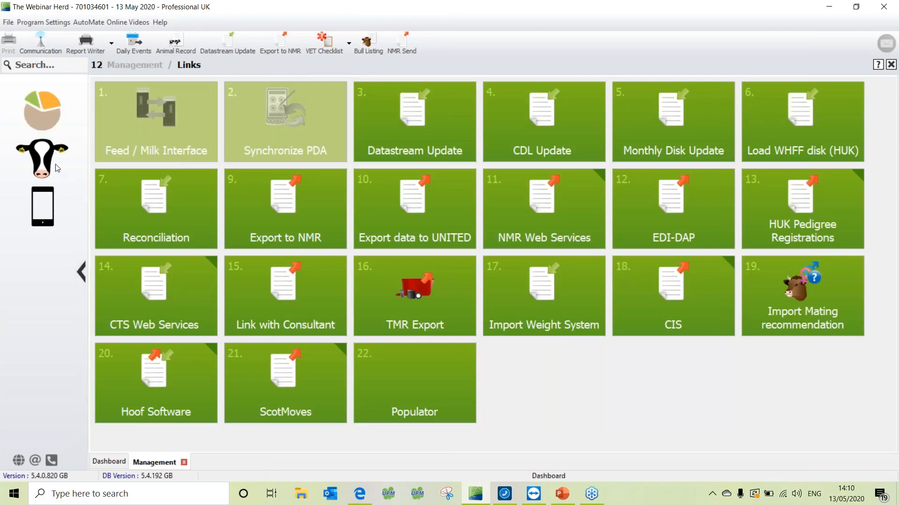
Open the Milk Recording Analysis under Milk management to check the latest recording results
left_click(57, 167)
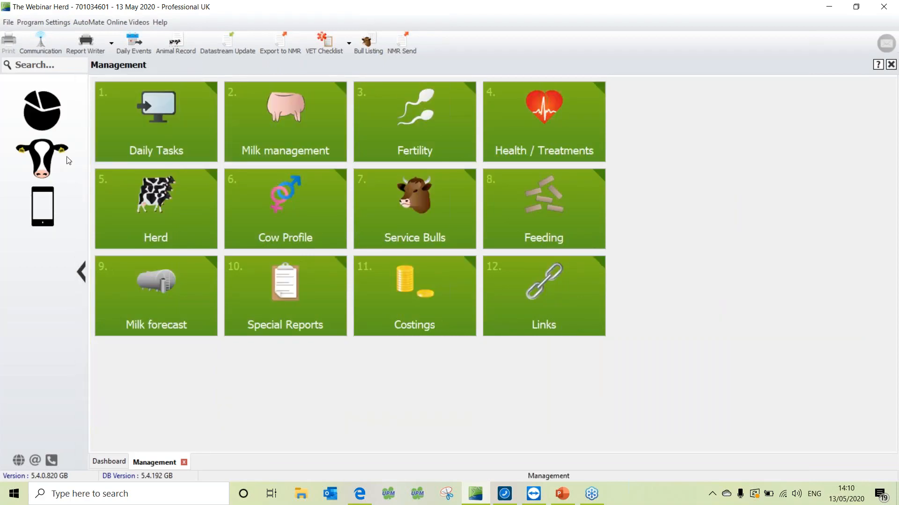
left_click(273, 133)
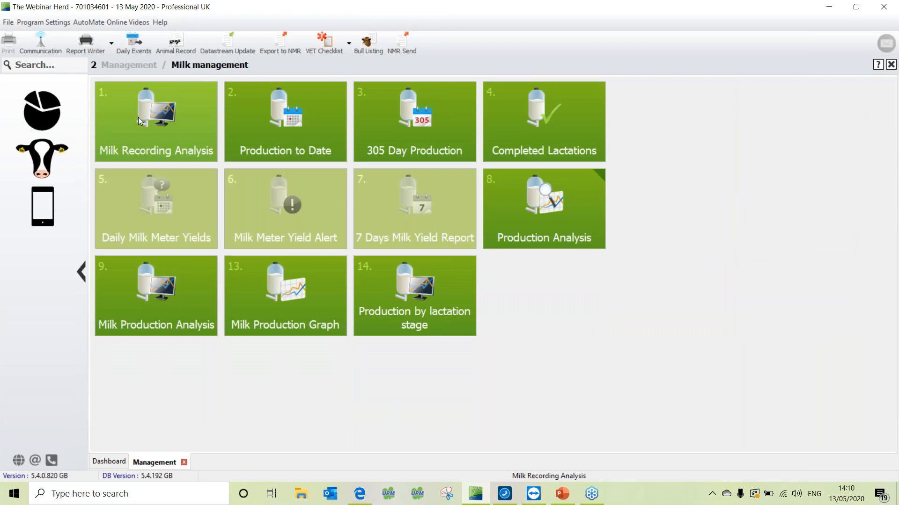
left_click(138, 117)
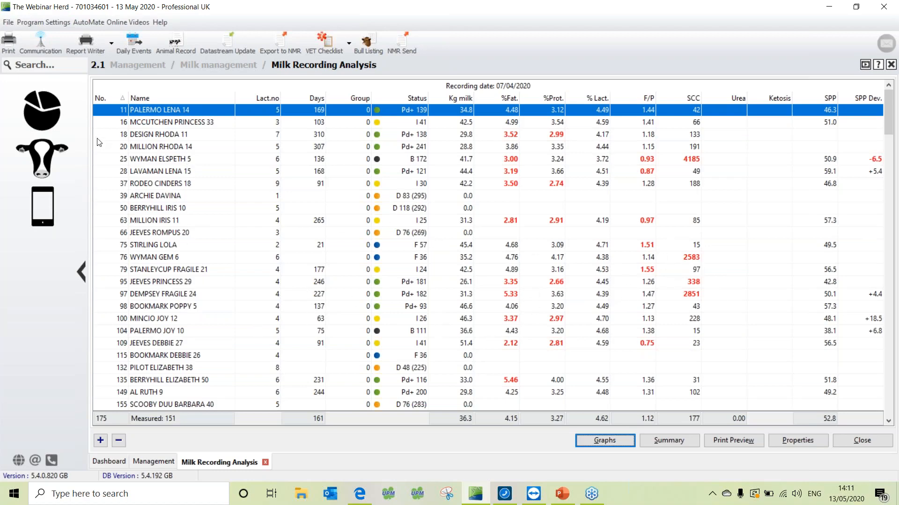
Examine the Cellcount Analysis under Health / Treatments, and close both analysis pages and the Management page
left_click(41, 150)
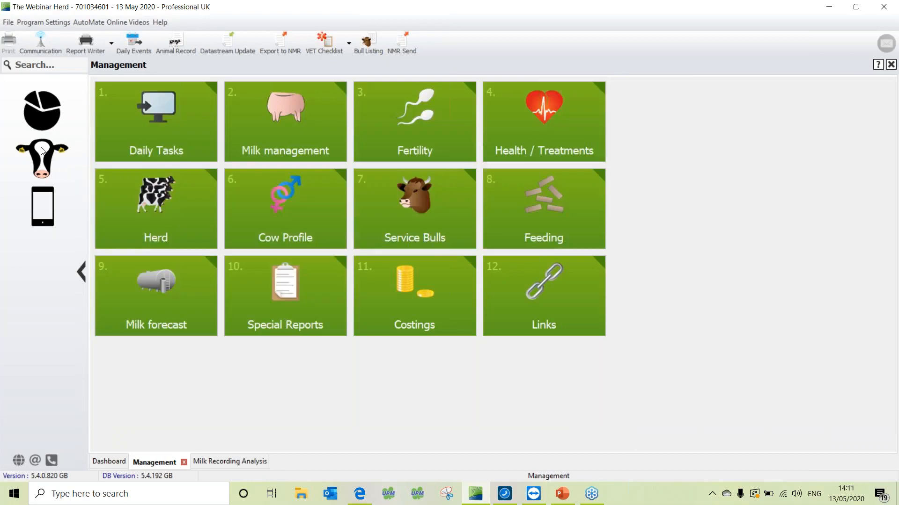
left_click(526, 108)
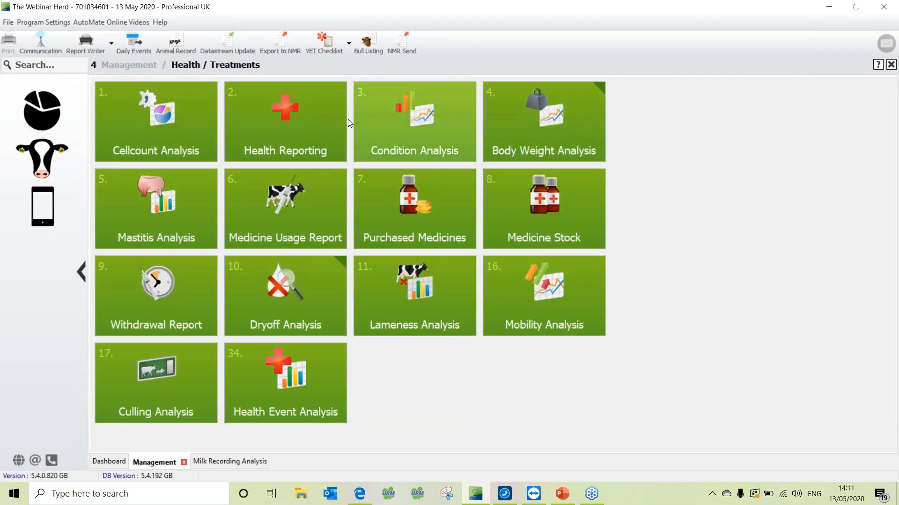
left_click(155, 129)
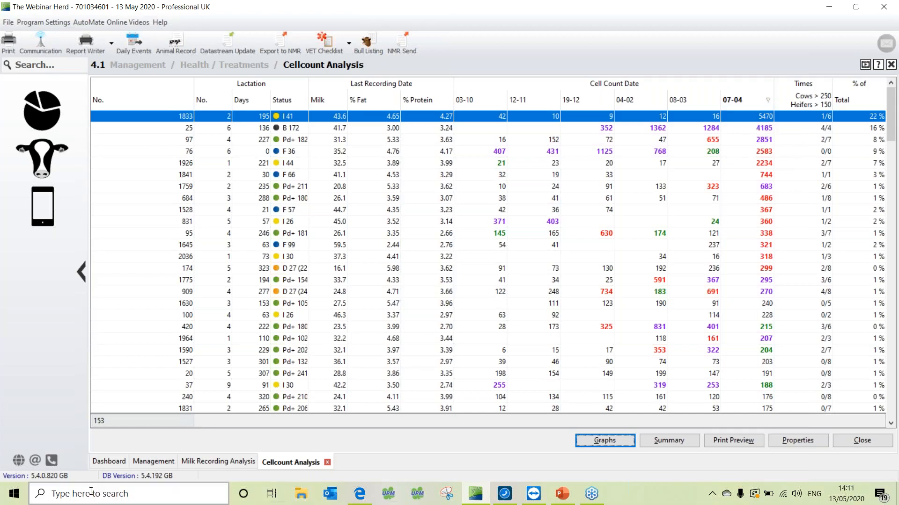
left_click(328, 463)
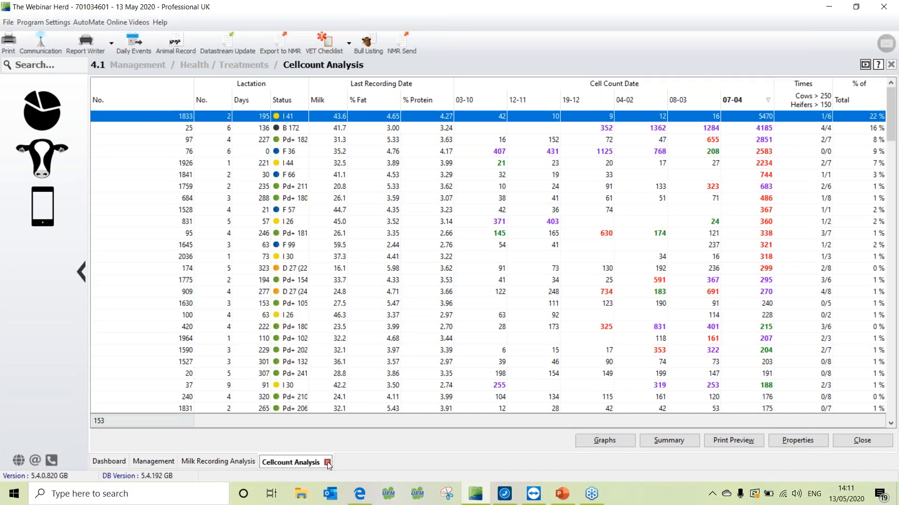
left_click(265, 463)
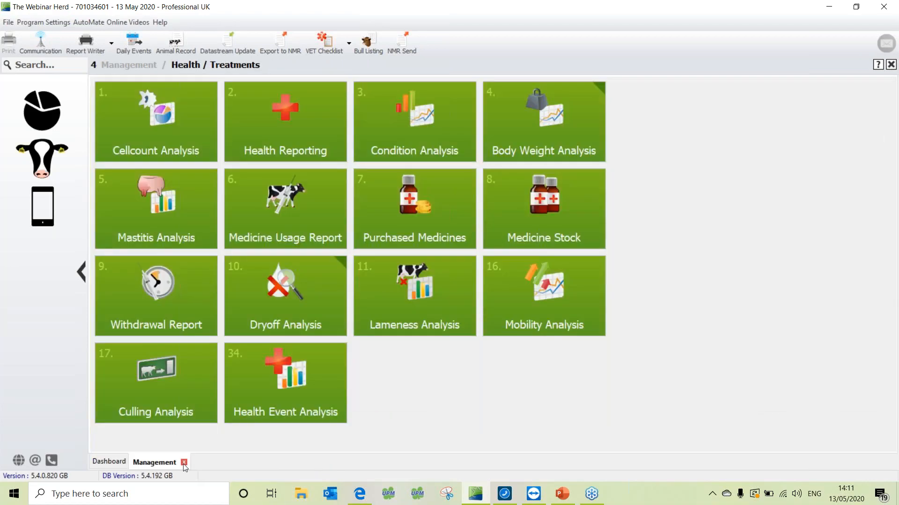
left_click(184, 463)
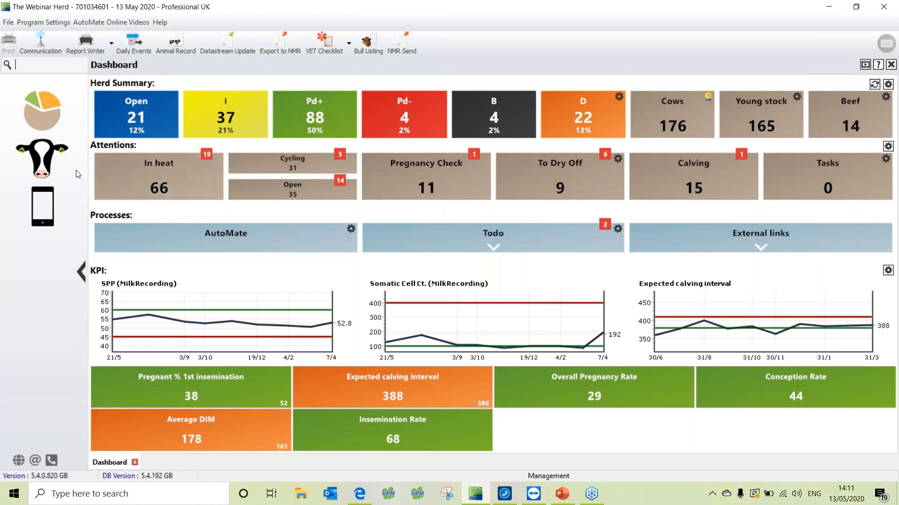
Open the Bull File page of the CIS Web Services from the management links
left_click(40, 160)
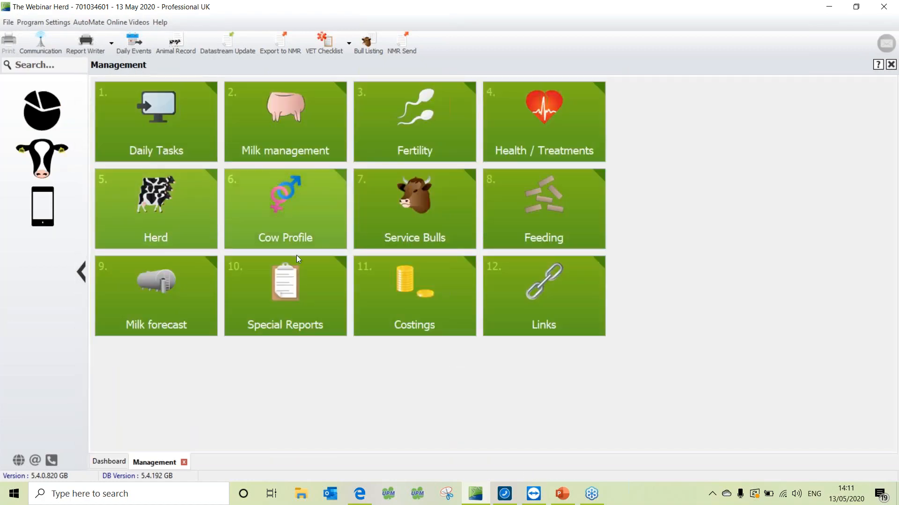
left_click(540, 298)
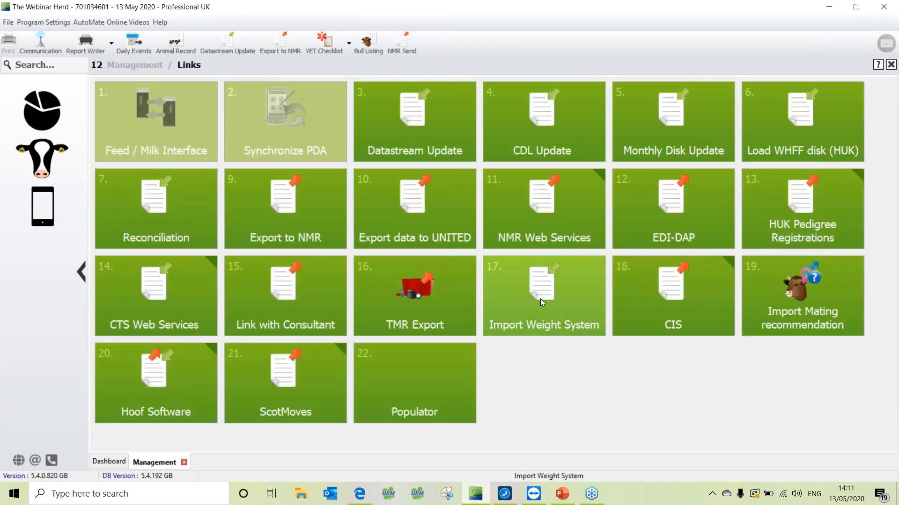
left_click(682, 311)
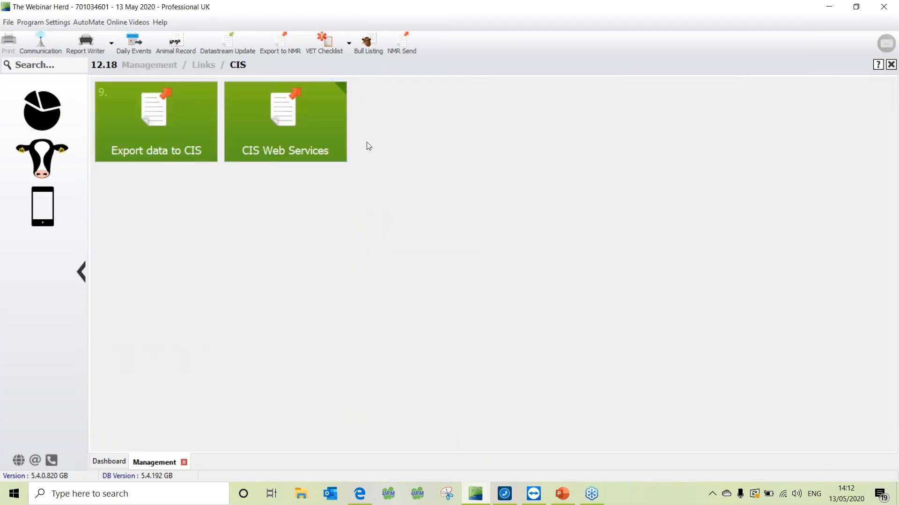
left_click(310, 142)
left_click(310, 139)
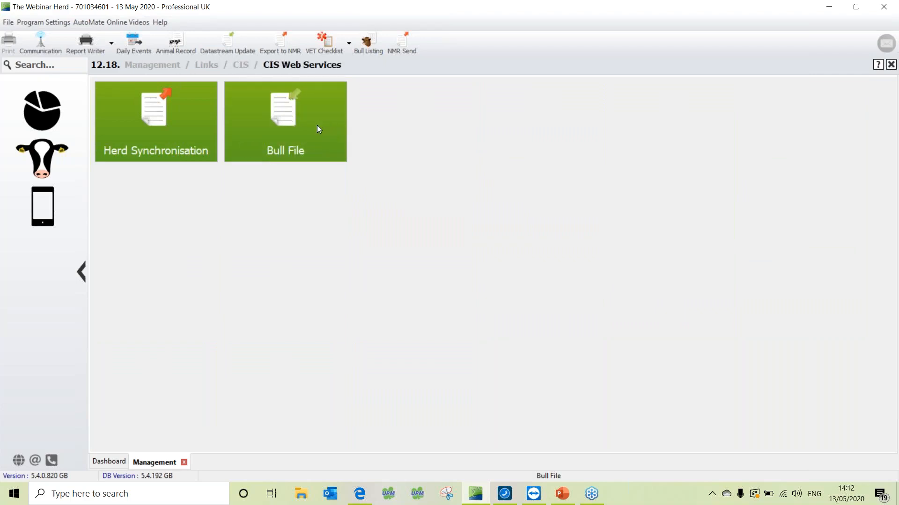
left_click(308, 137)
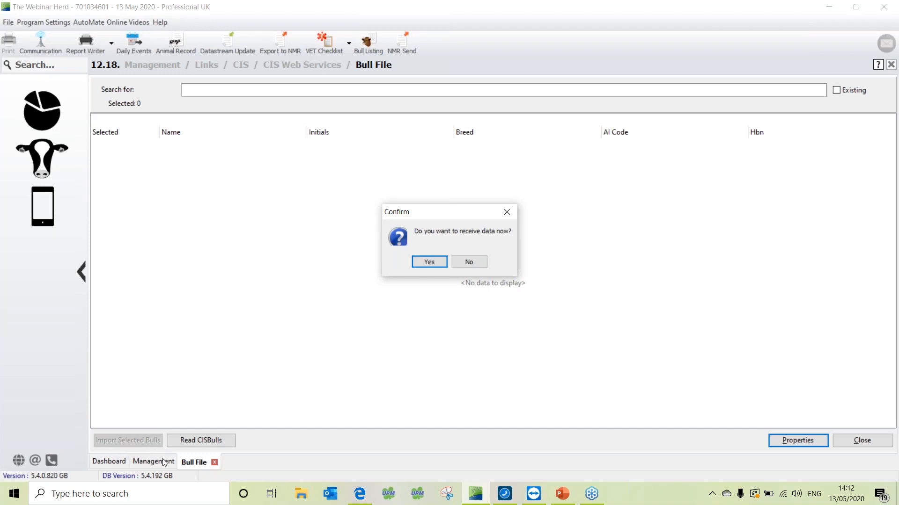
Switch to the Edge browser and look up the NMR and CIS Bull Search demo videos on the UNIFORM-Agri website
left_click(359, 494)
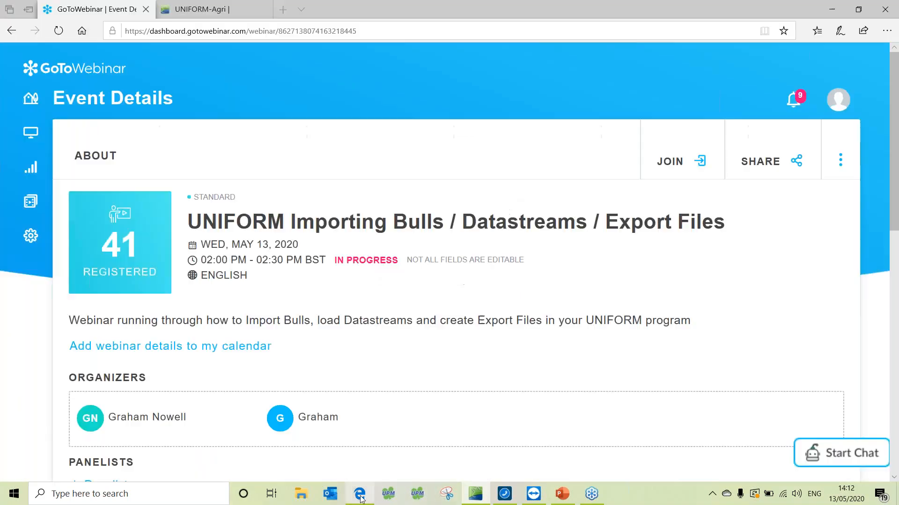
left_click(202, 10)
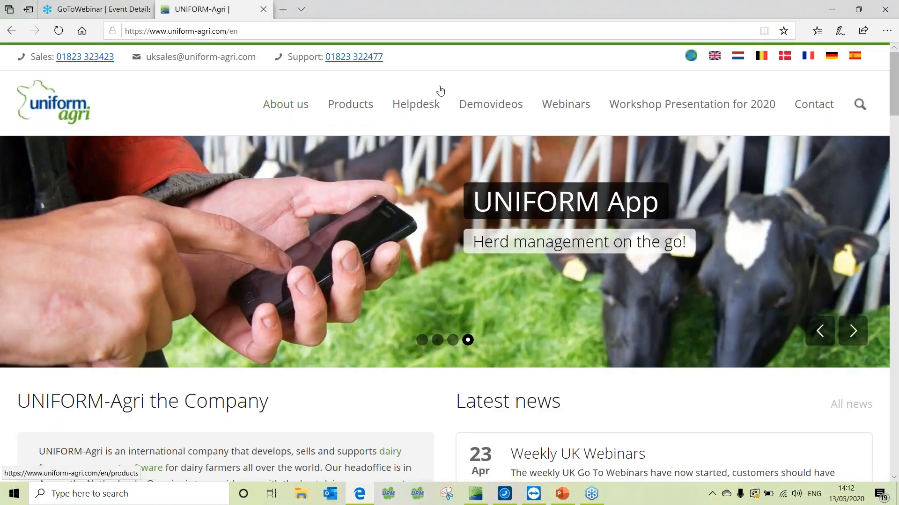
left_click(502, 108)
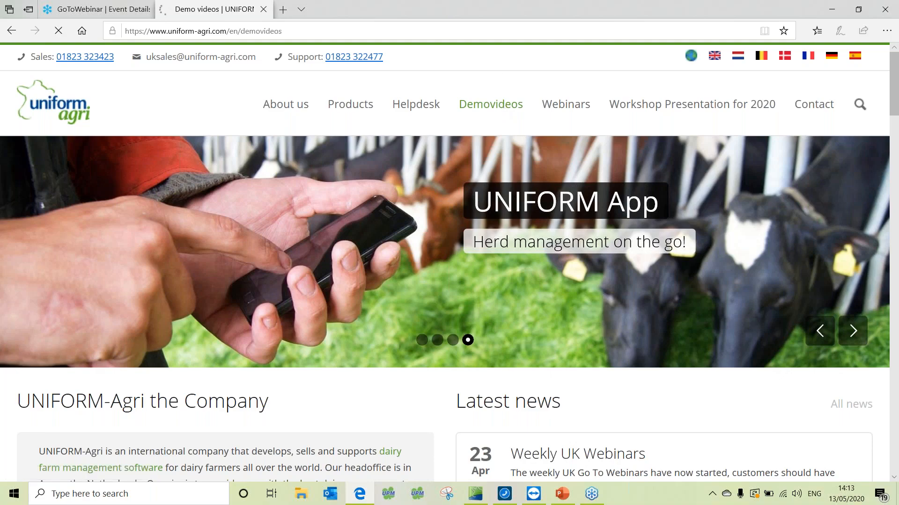
scroll(421, 175, "down", 7)
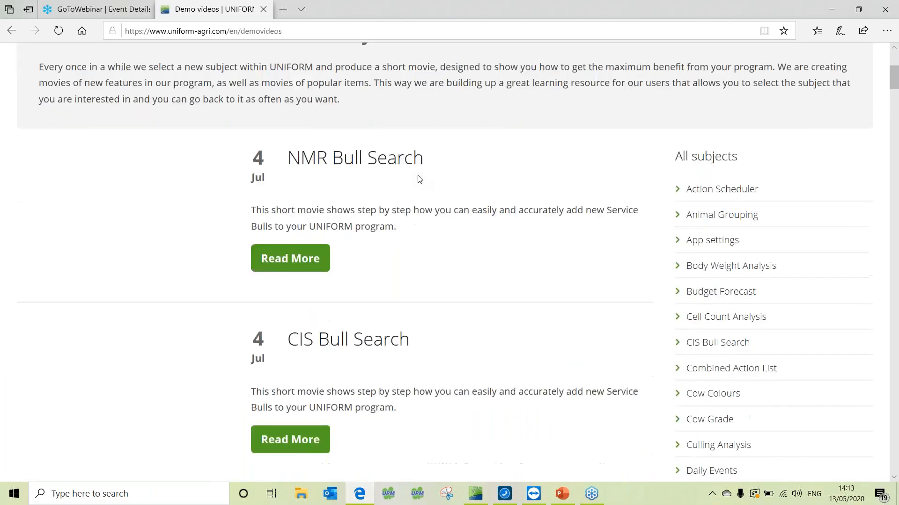
scroll(357, 305, "up", 1)
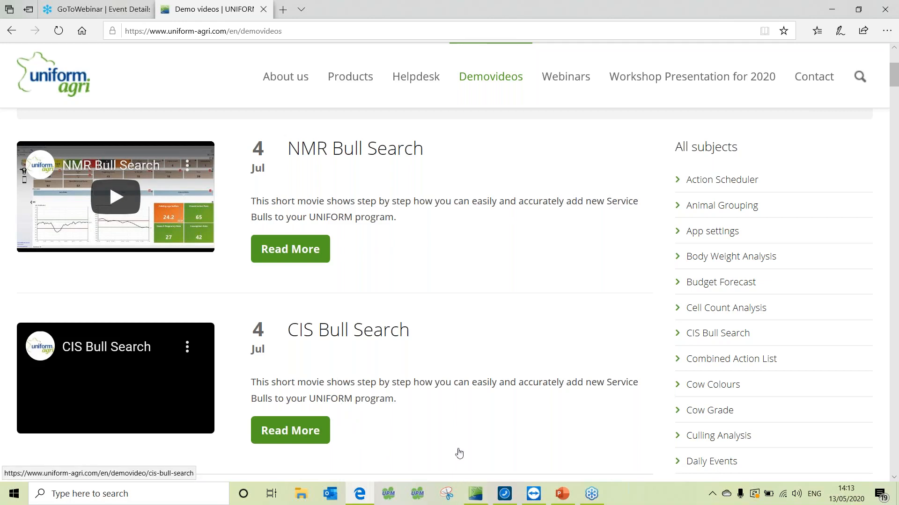
Switch back to the UNIFORM herd program, decline receiving CIS bull data, and close the Bull File and Management pages
left_click(475, 493)
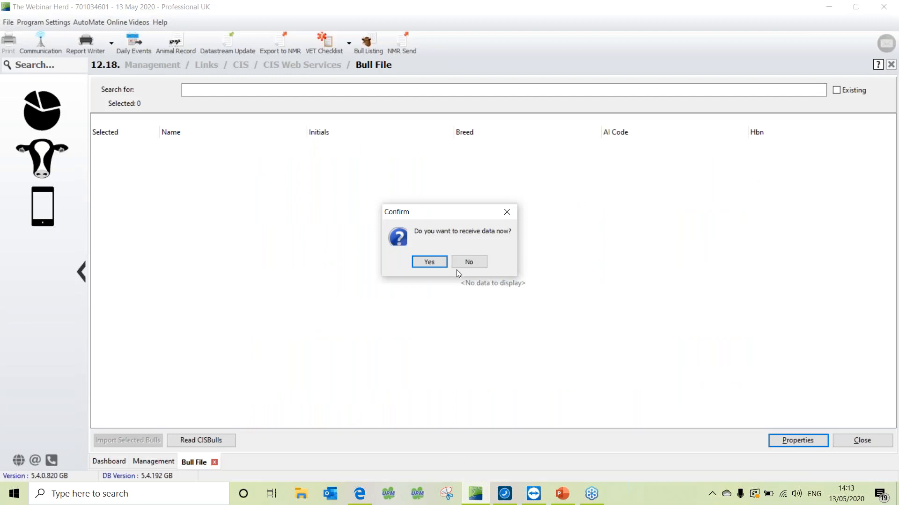
left_click(467, 262)
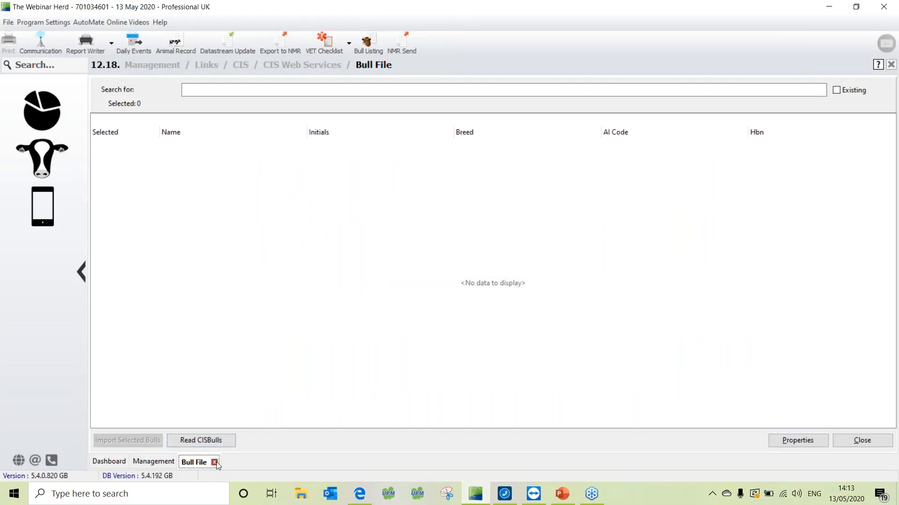
left_click(215, 462)
left_click(184, 462)
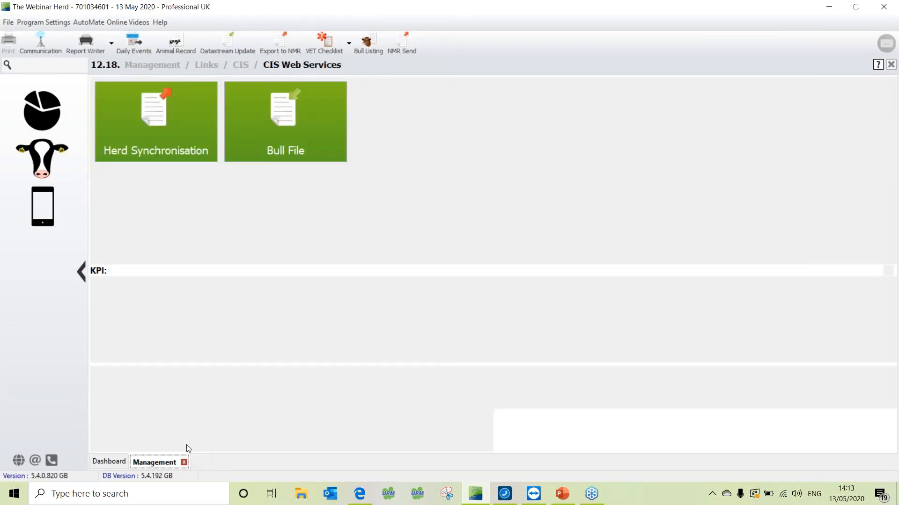
Open the Bull Record page in the Service Bulls section of the management overview
left_click(42, 161)
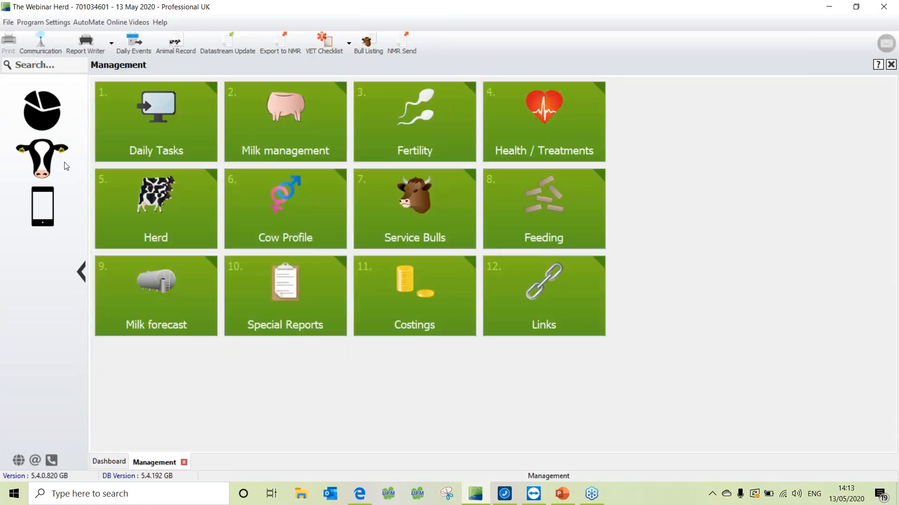
left_click(412, 201)
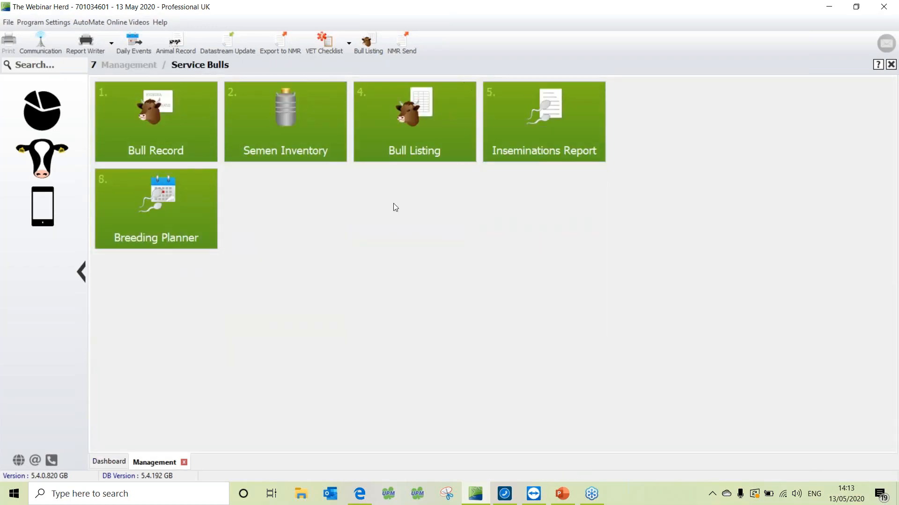
left_click(169, 129)
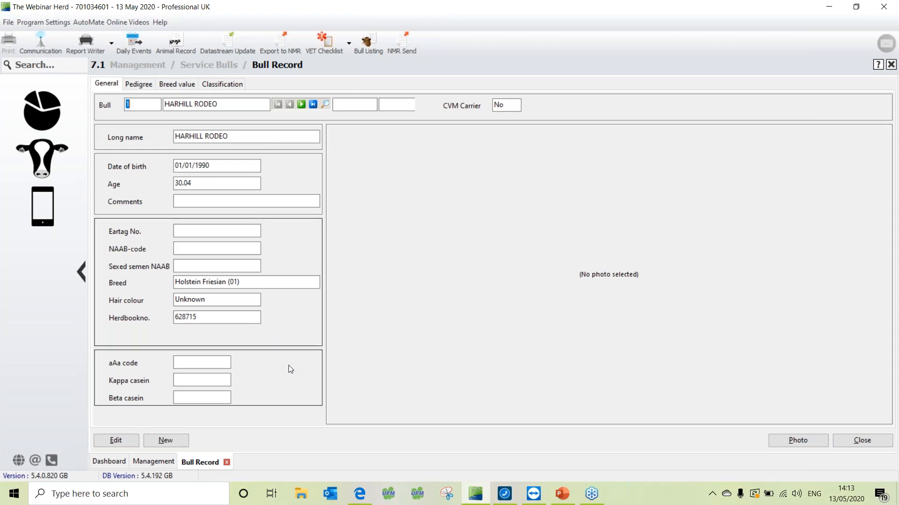
Start a new service bull and search the NMR bulls by herdbook number for 468851
left_click(156, 443)
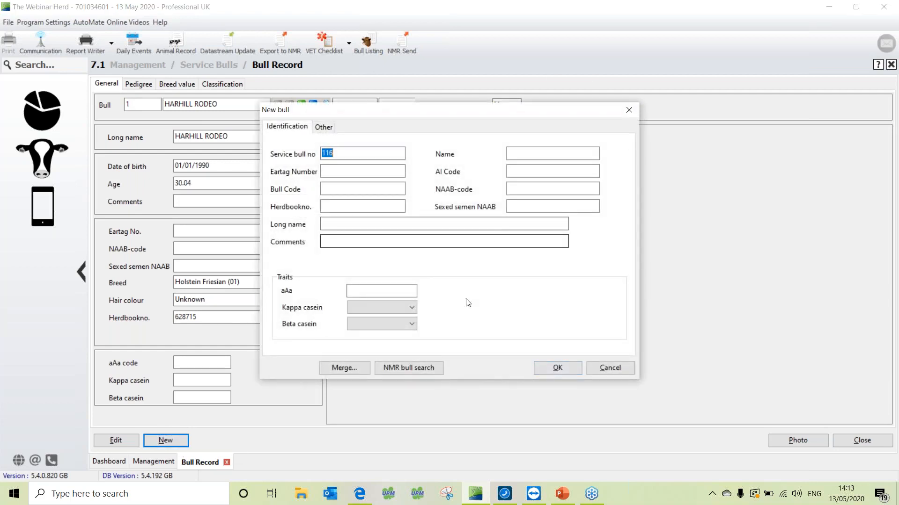
left_click(404, 369)
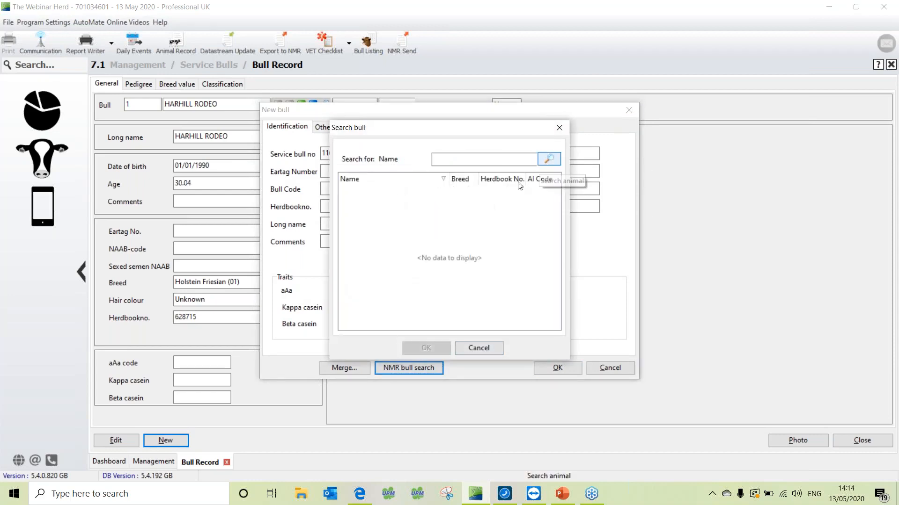
left_click(506, 186)
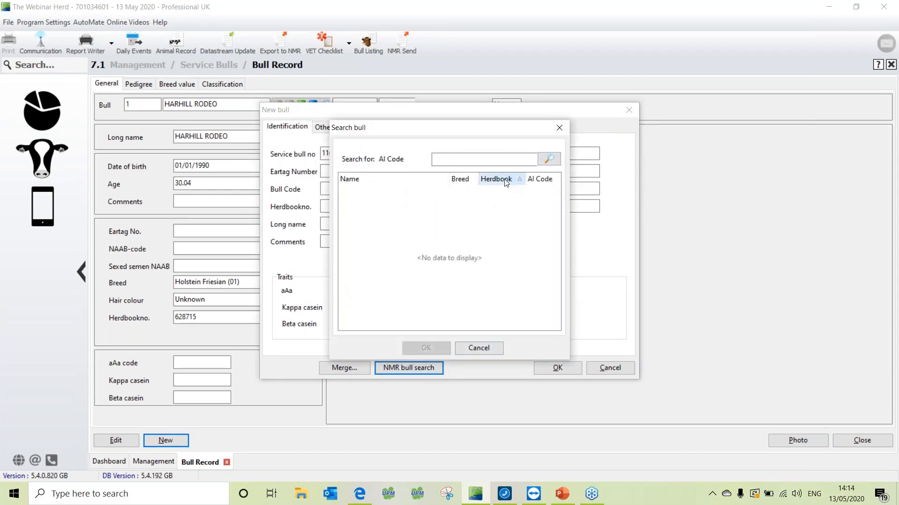
left_click(457, 180)
left_click(391, 185)
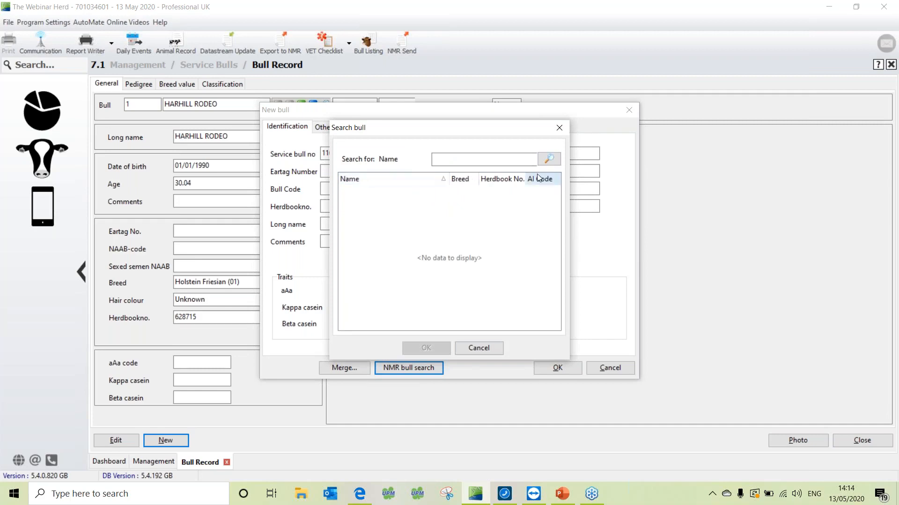
left_click(505, 182)
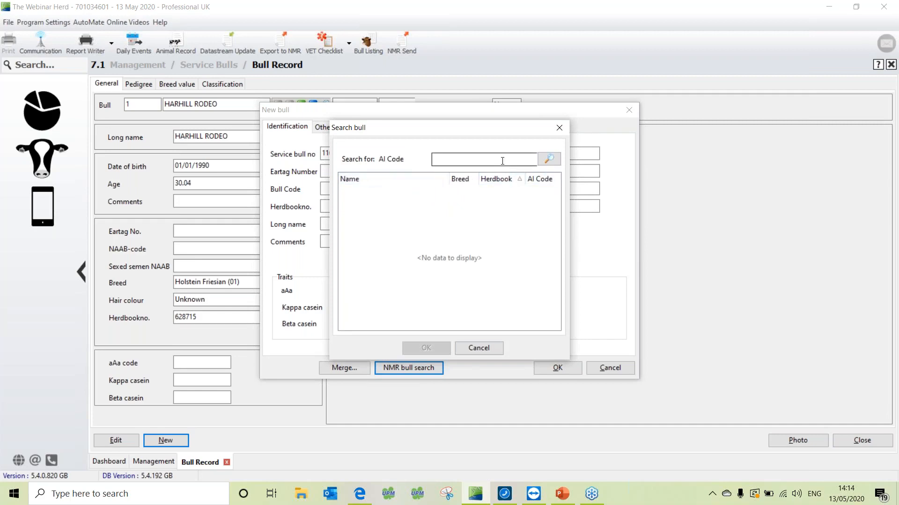
type("468851")
left_click(548, 160)
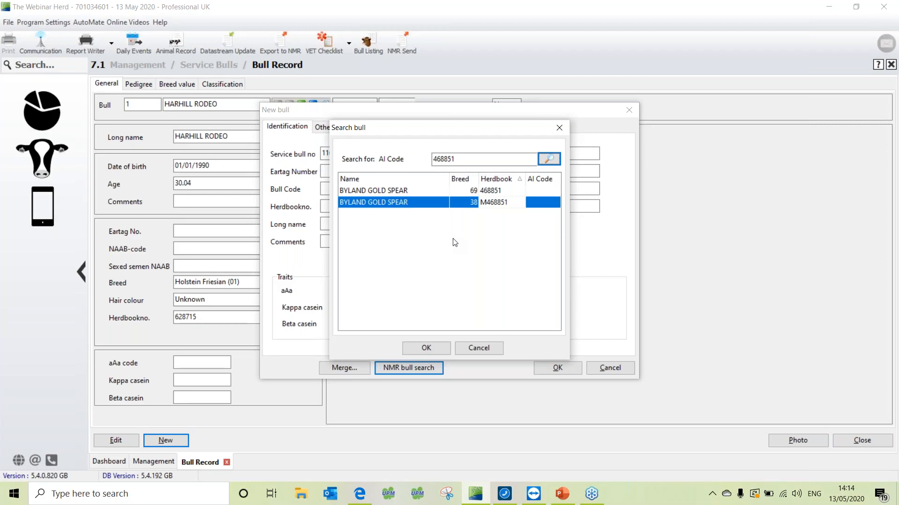
Load BYLAND GOLD SPEAR with herdbook number M468851 into the new bull, check its breed, and cancel the entry
left_click(423, 191)
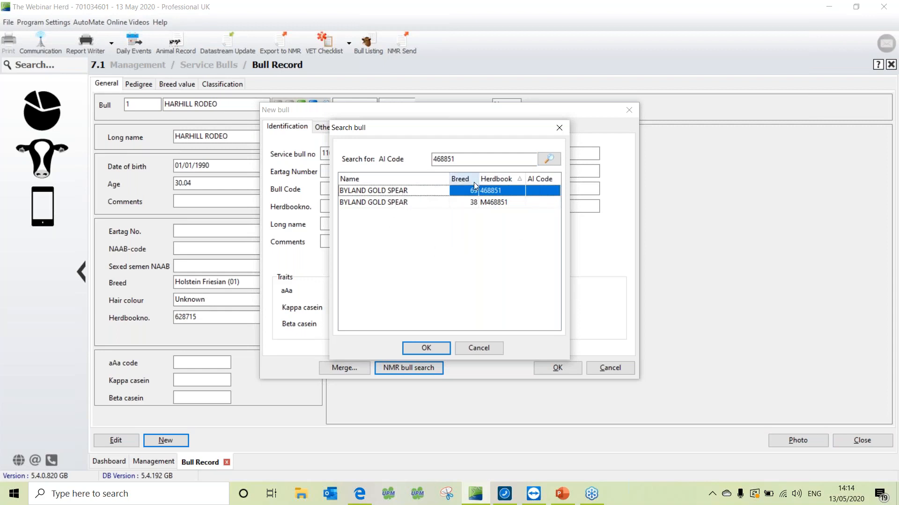
left_click(436, 203)
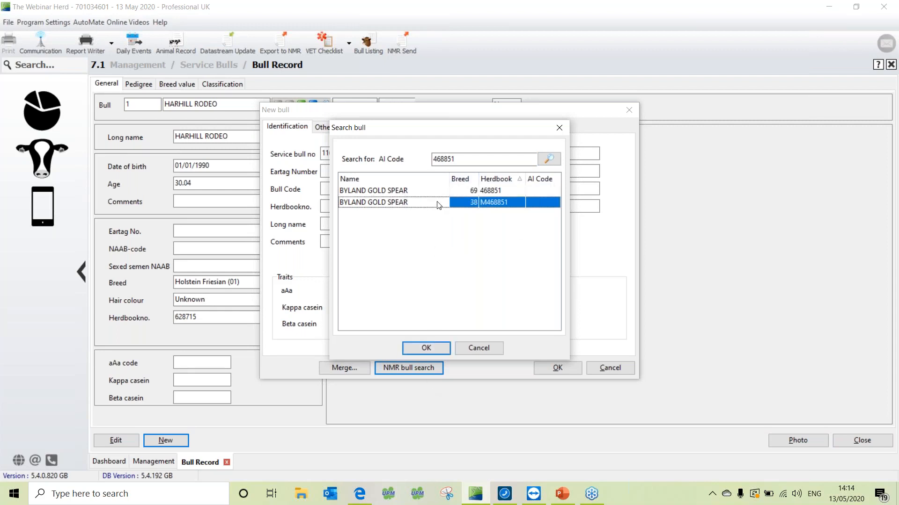
left_click(433, 350)
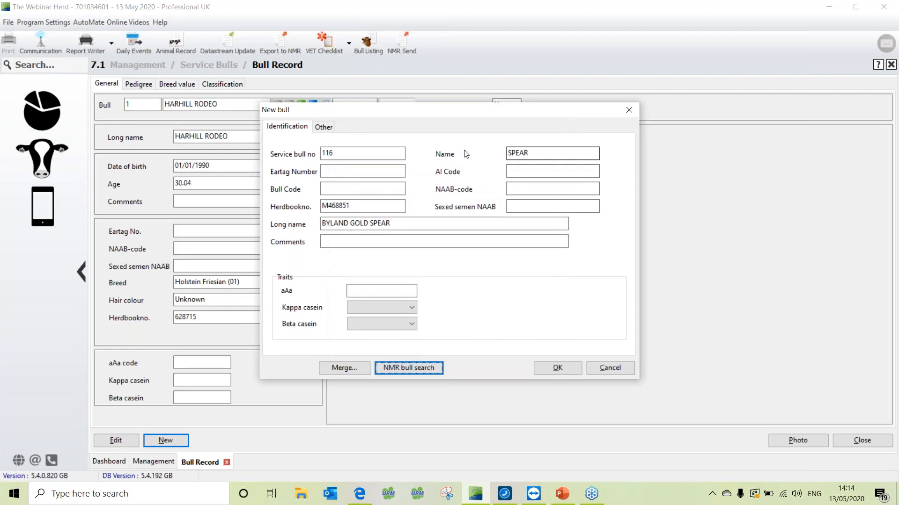
left_click(324, 127)
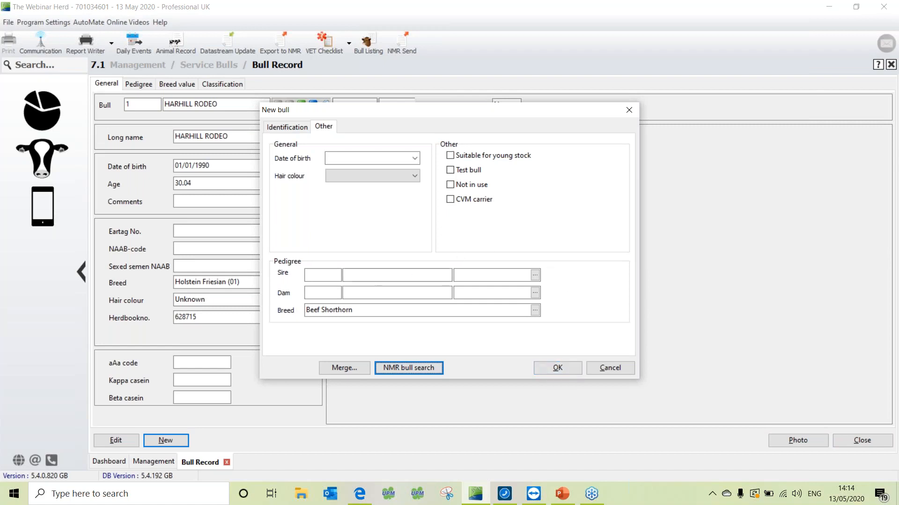
left_click(610, 368)
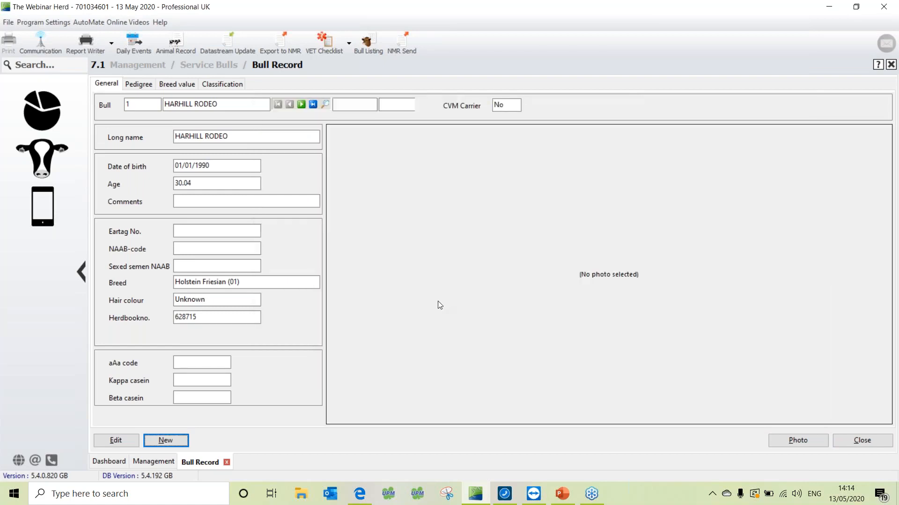
Edit service bull 3, WILTOR CRUISE ET, and search the NMR bulls by its herdbook number 656621
left_click(301, 103)
left_click(301, 104)
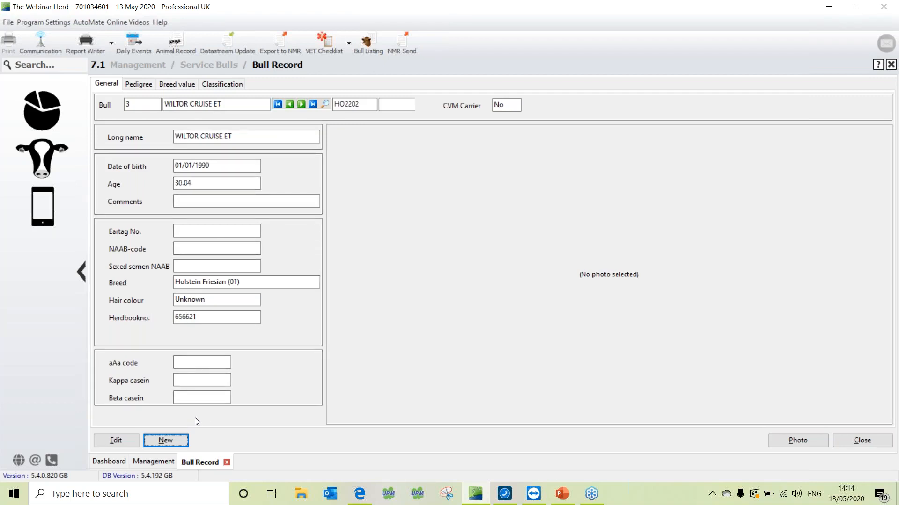
left_click(116, 441)
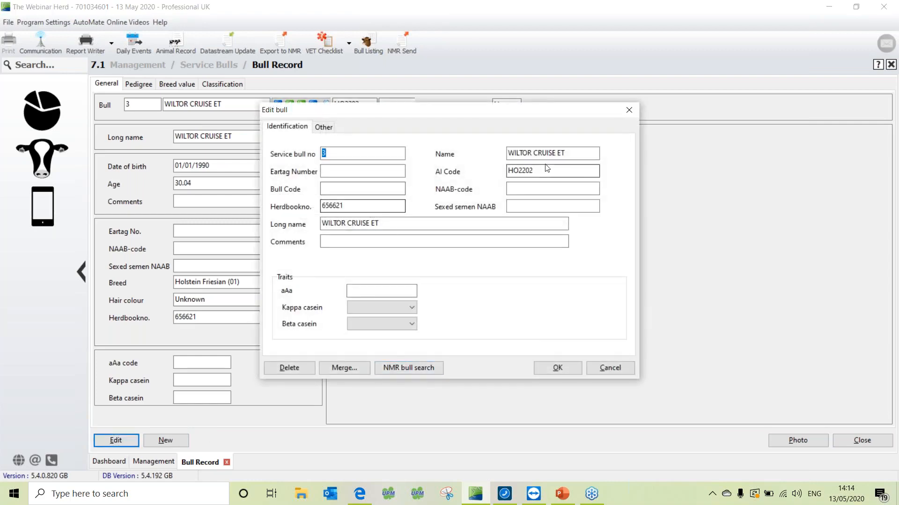
double_click(356, 208)
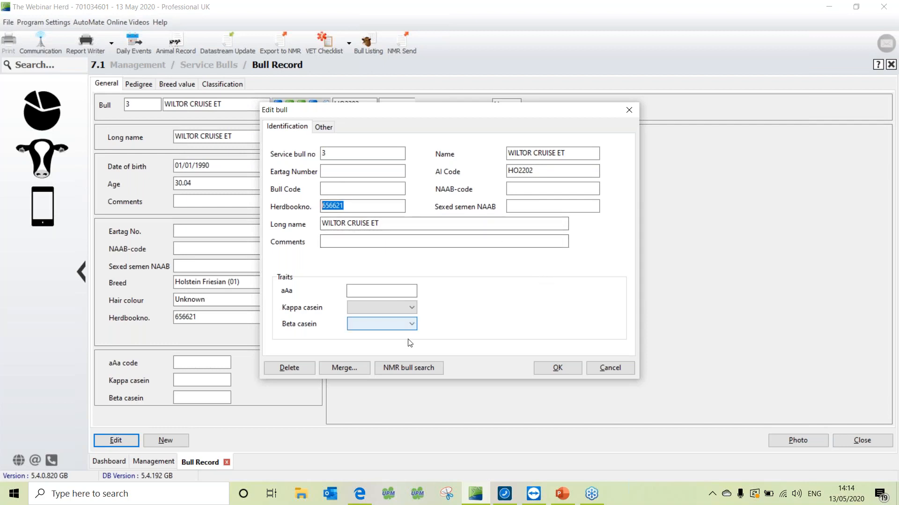
left_click(407, 367)
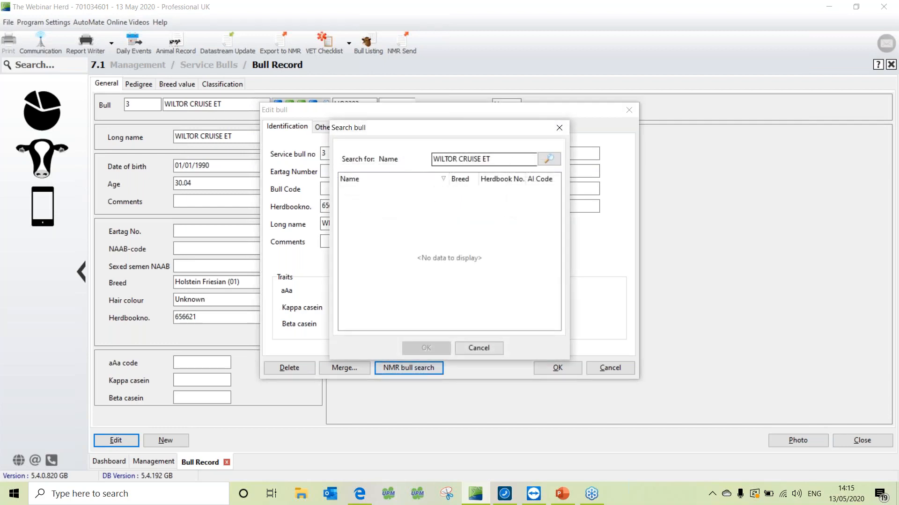
left_click_drag(433, 159, 537, 159)
type("656621")
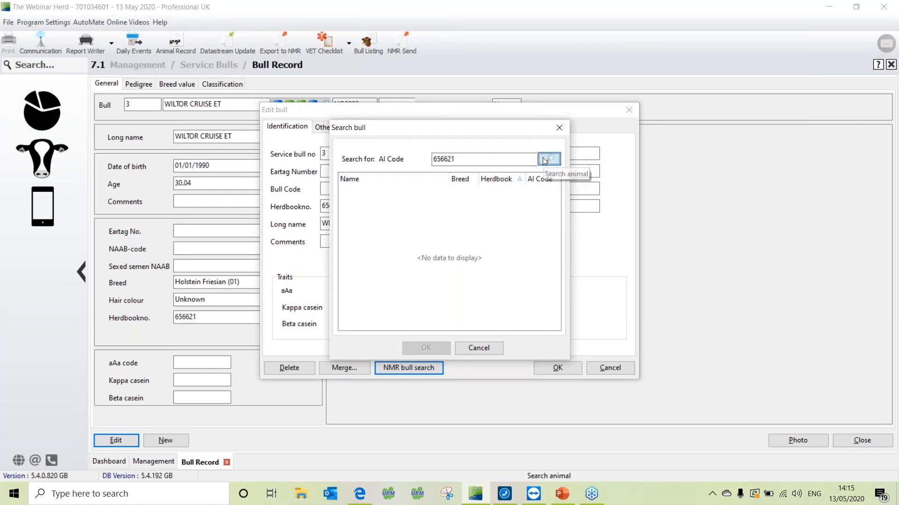
left_click(548, 159)
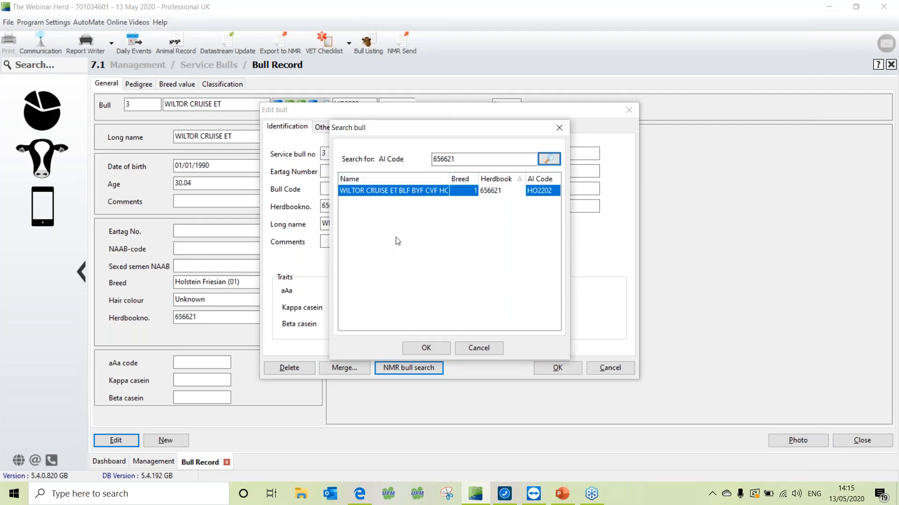
Apply the NMR details found for herdbook number 656621 to bull 3 and save the record
left_click_drag(412, 132, 533, 255)
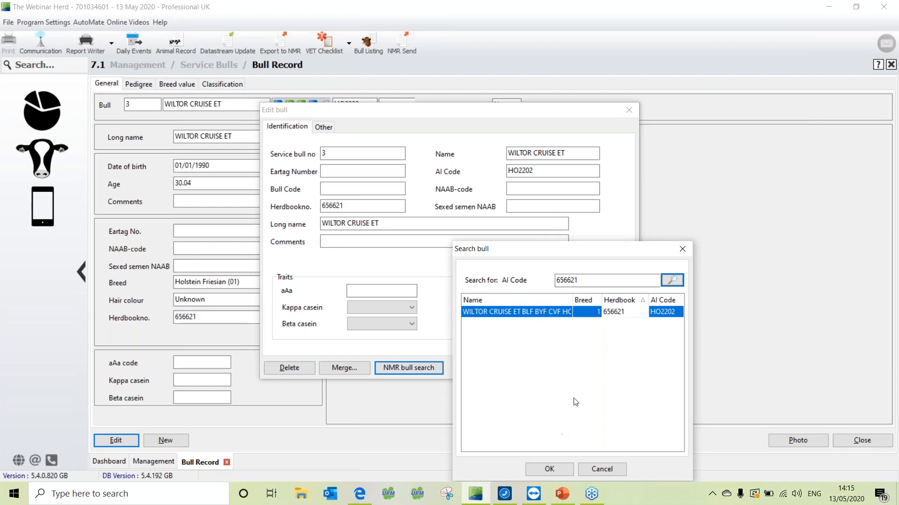
left_click(549, 469)
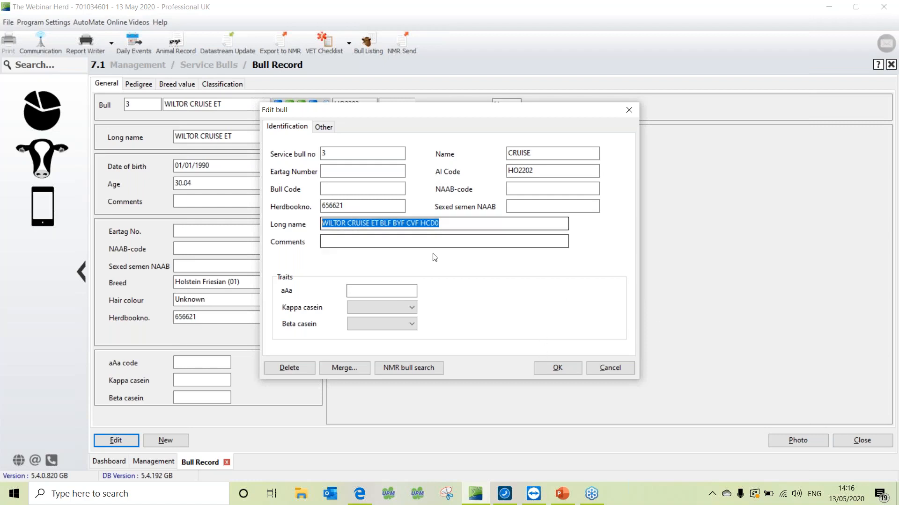
left_click(570, 368)
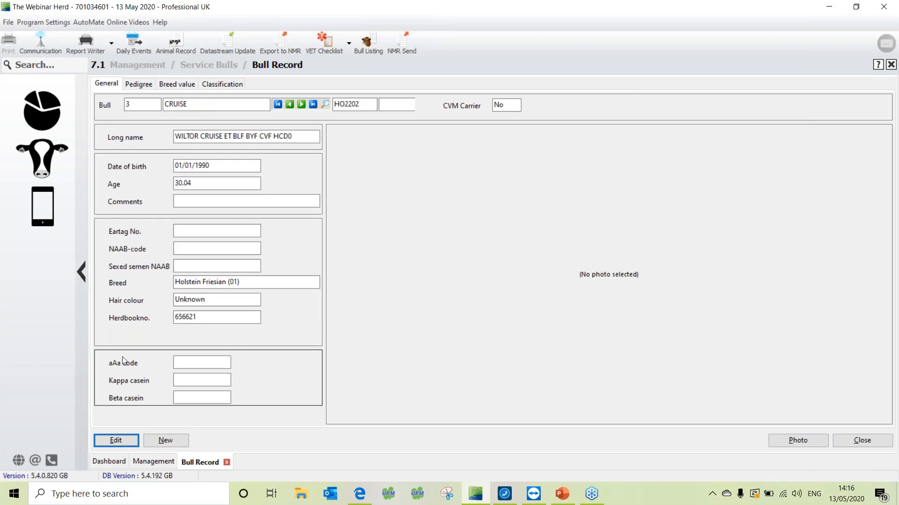
Examine the breed entry in a blank new bull's other details, cancel the form, and close the Bull Record page
left_click(167, 440)
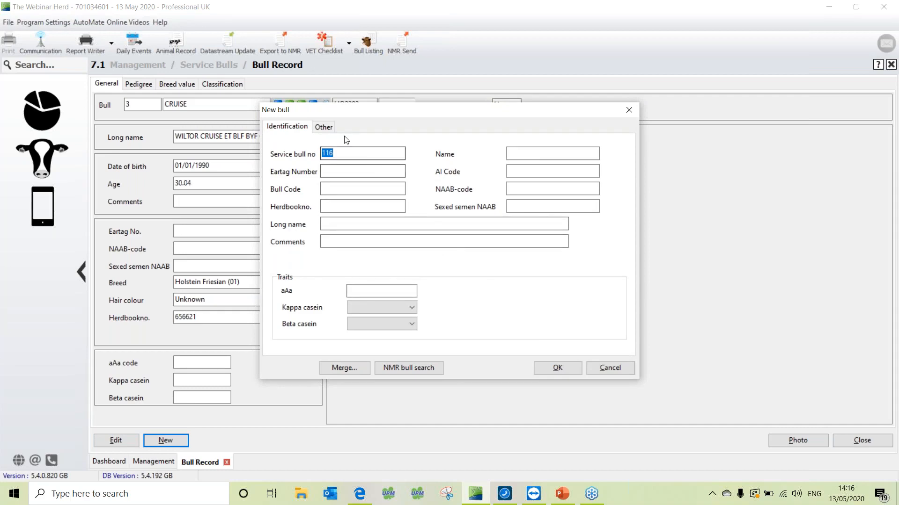
left_click(327, 127)
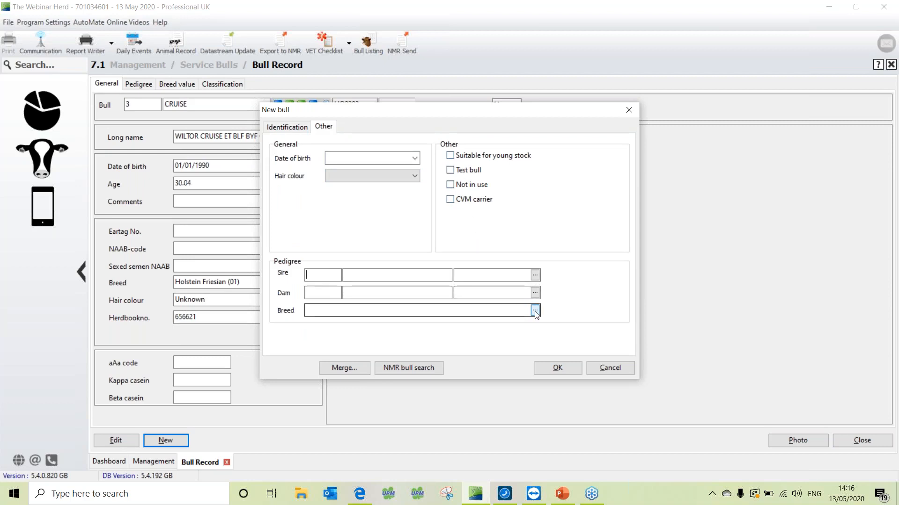
left_click(600, 367)
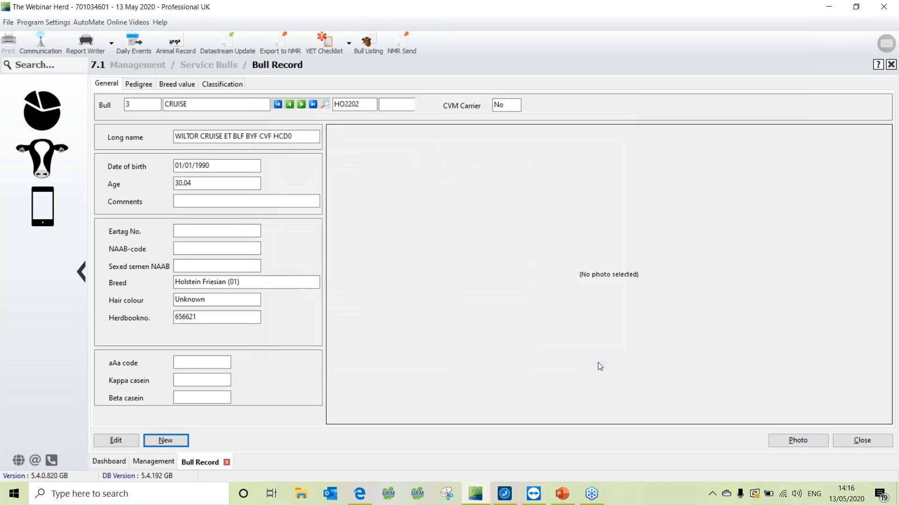
left_click(227, 463)
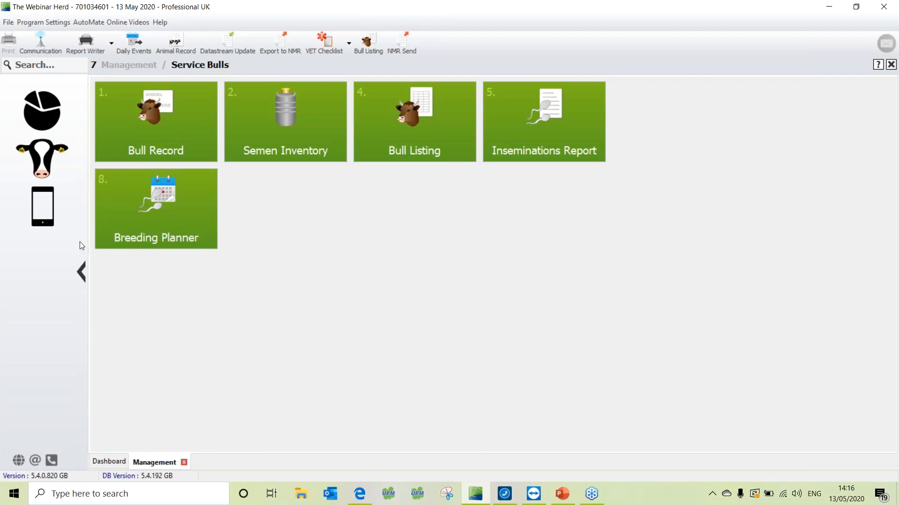
Open the Bull Listing in the Service Bulls section and select bull 3, CRUISE
left_click(81, 263)
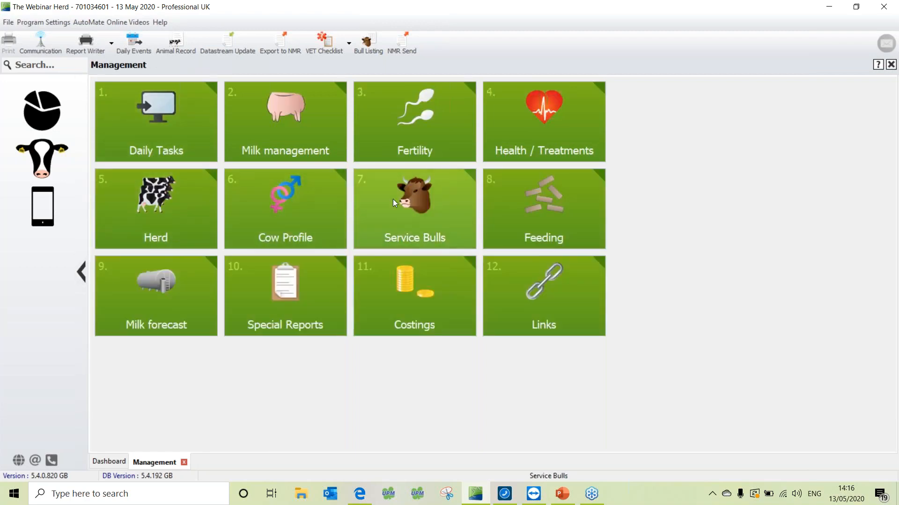
left_click(393, 199)
left_click(420, 111)
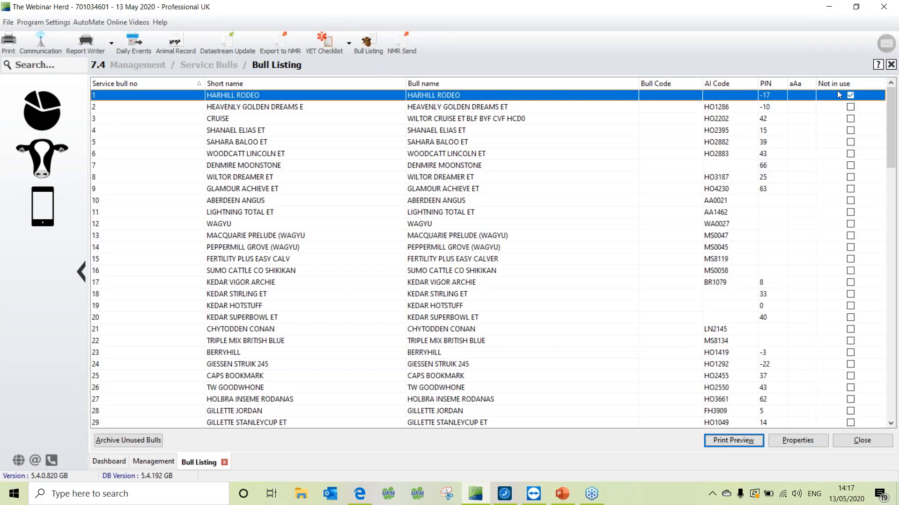
left_click(786, 122)
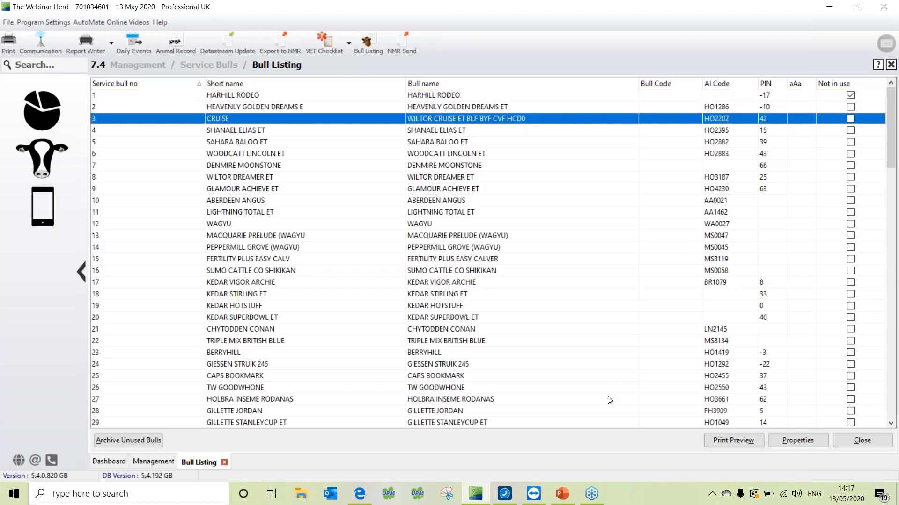
Mark bull 3, CRUISE, as not in use in its bull record, and return to the Management page
double_click(461, 120)
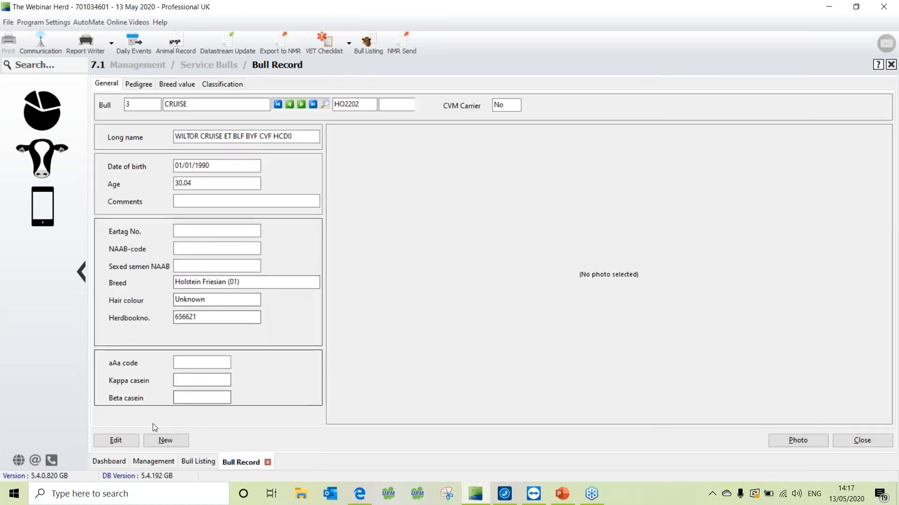
left_click(124, 443)
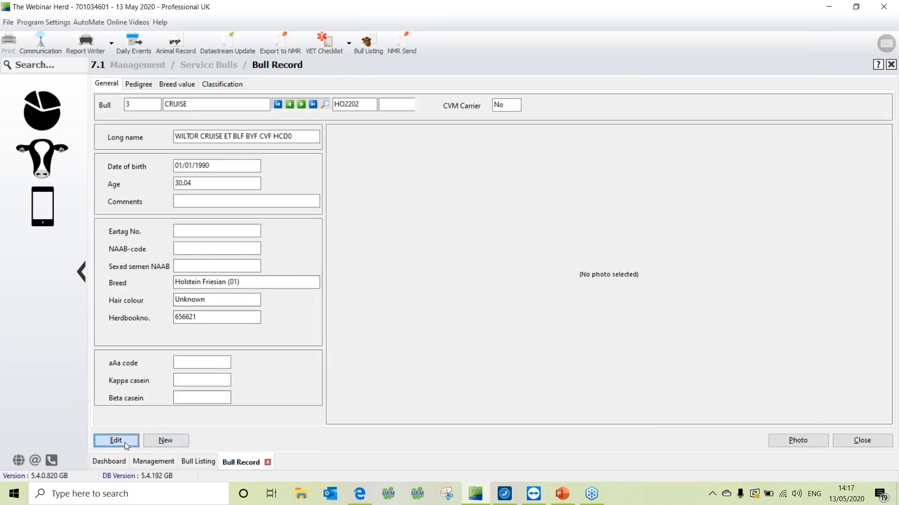
left_click(326, 131)
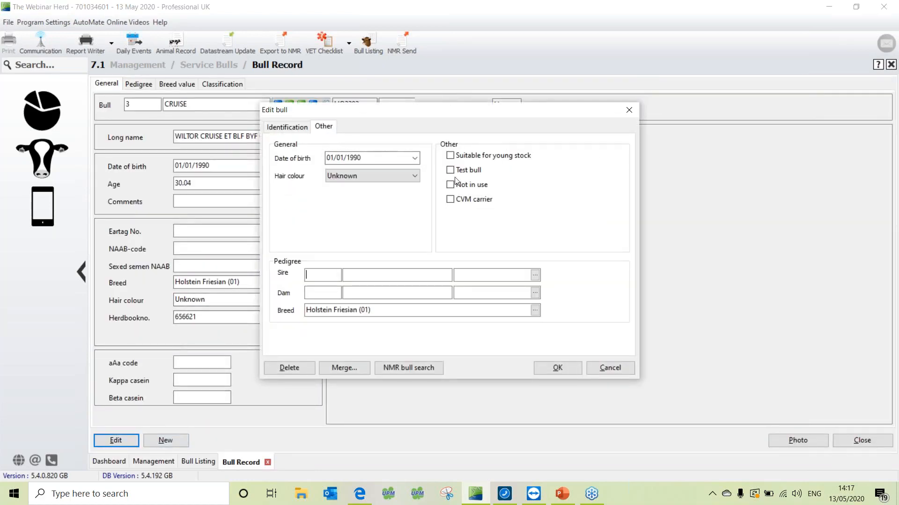
left_click(450, 184)
left_click(549, 371)
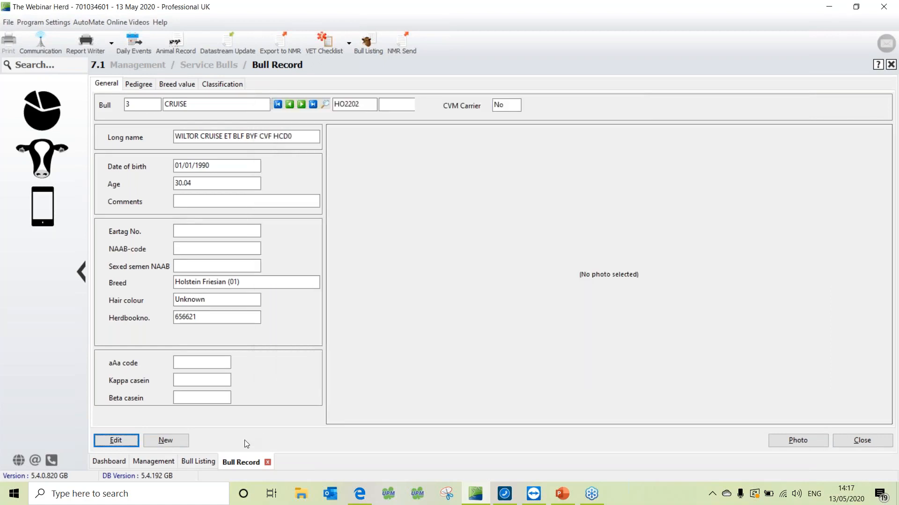
left_click(155, 461)
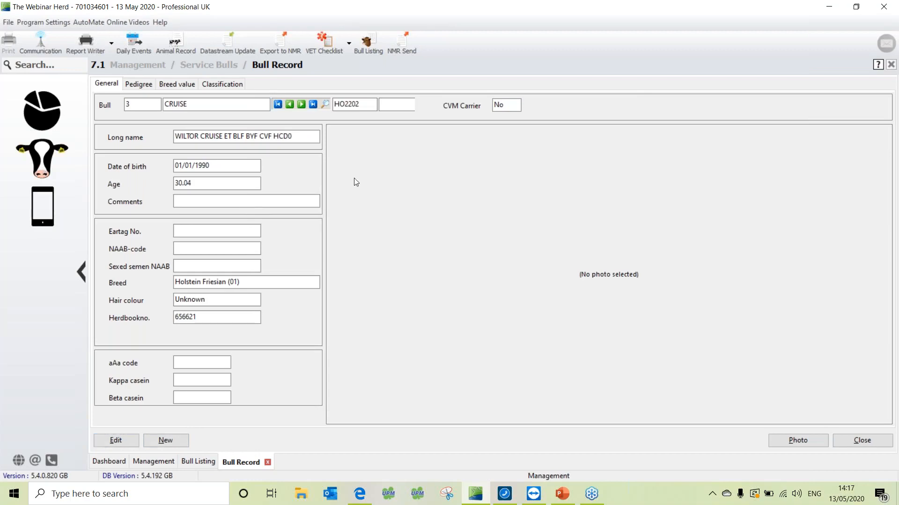
Reopen the Bull Listing from the Service Bulls section and check the not-in-use status of bull 3, CRUISE
left_click(416, 206)
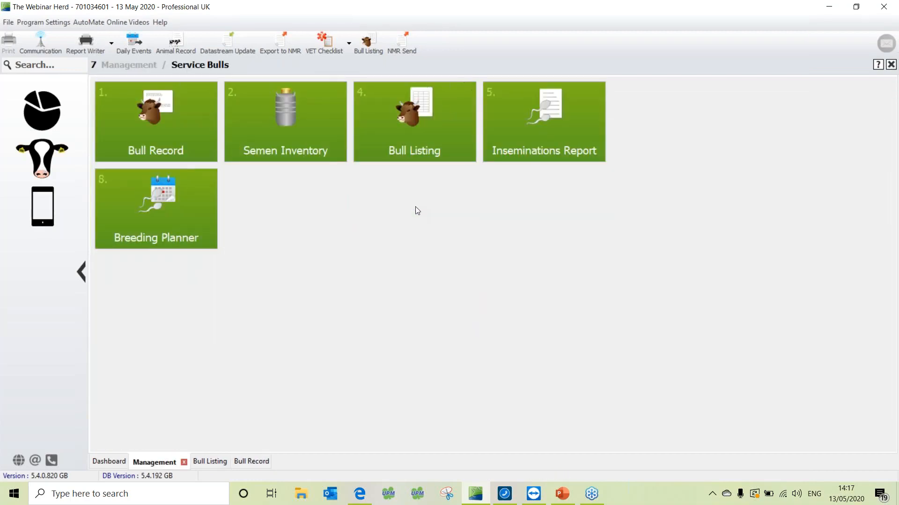
left_click(421, 138)
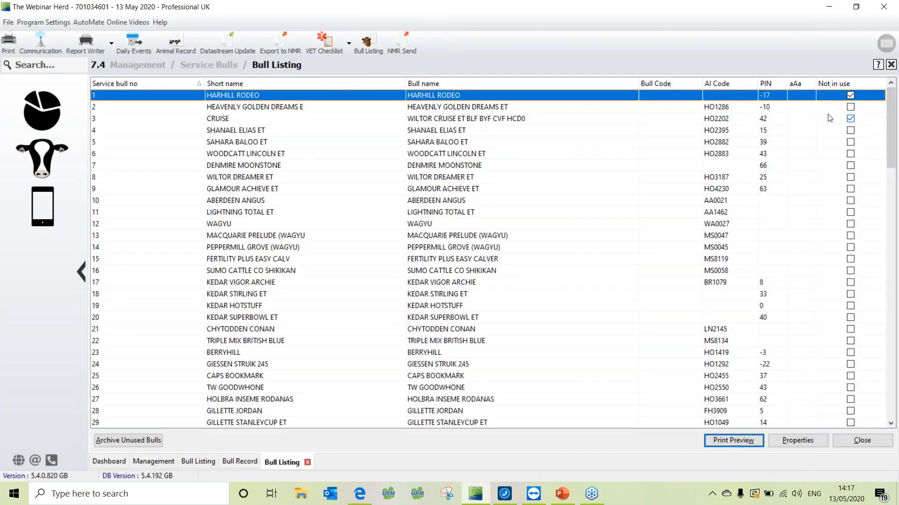
left_click(828, 118)
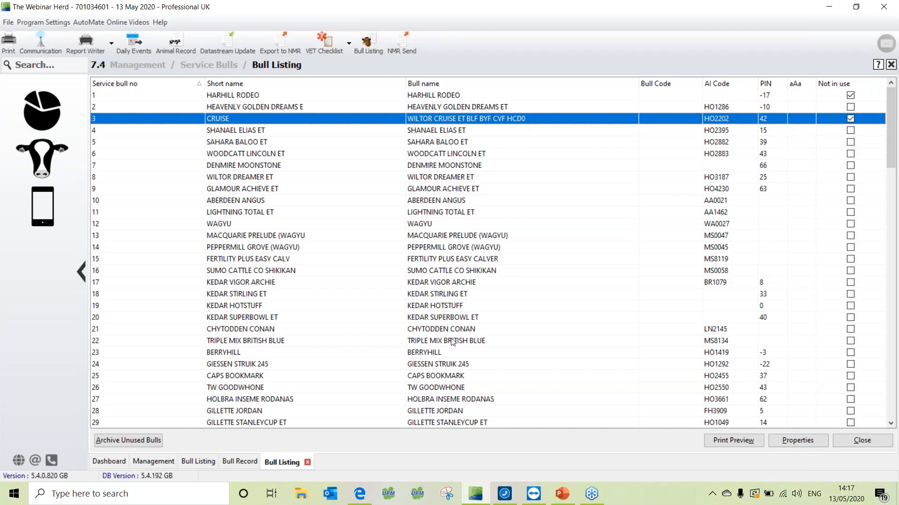
Close both Bull Listing pages and the Bull Record page, returning to the Service Bulls section
left_click(307, 463)
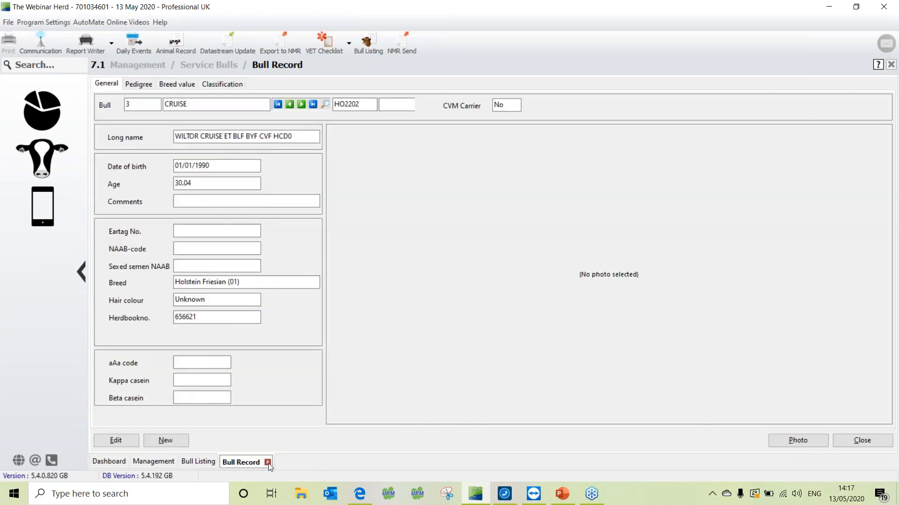
left_click(267, 463)
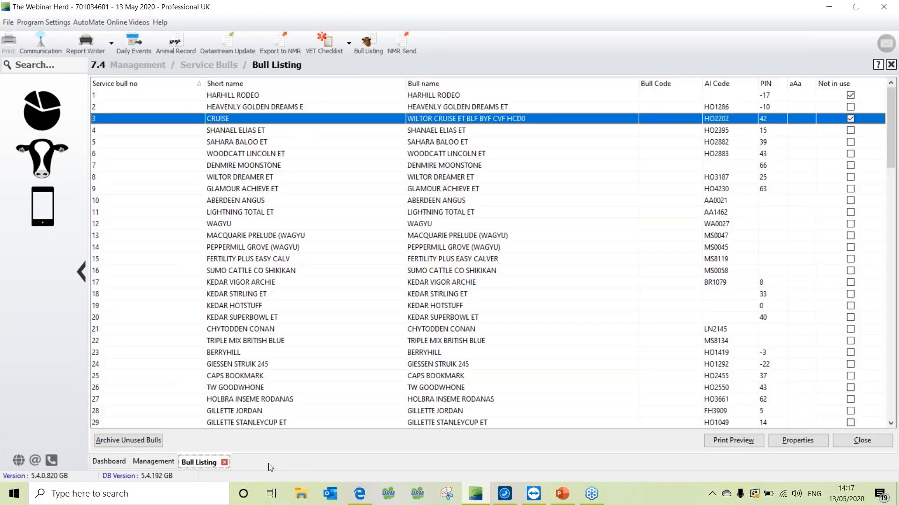
left_click(225, 462)
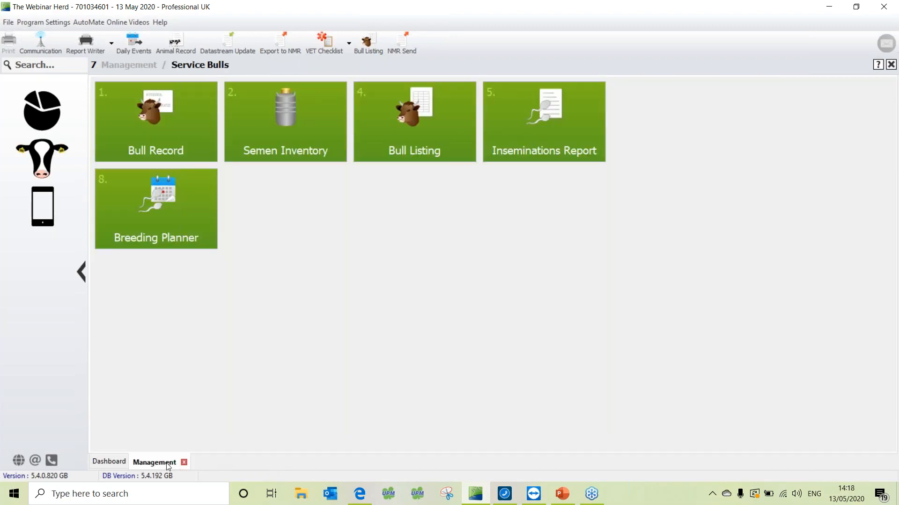